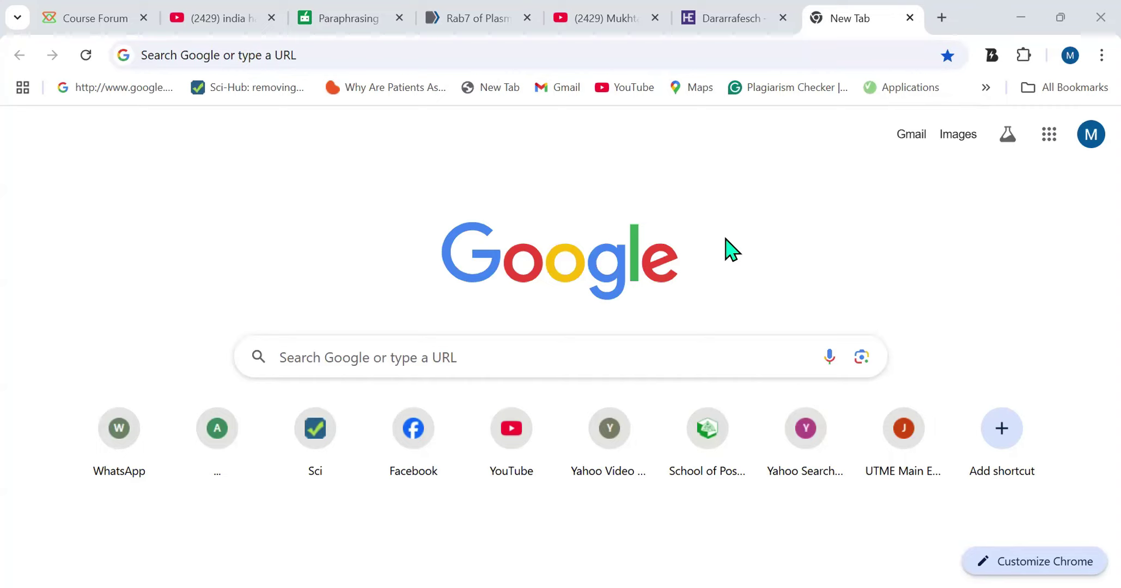
Focus the new tab's address bar so recent searches are suggested.
click(351, 53)
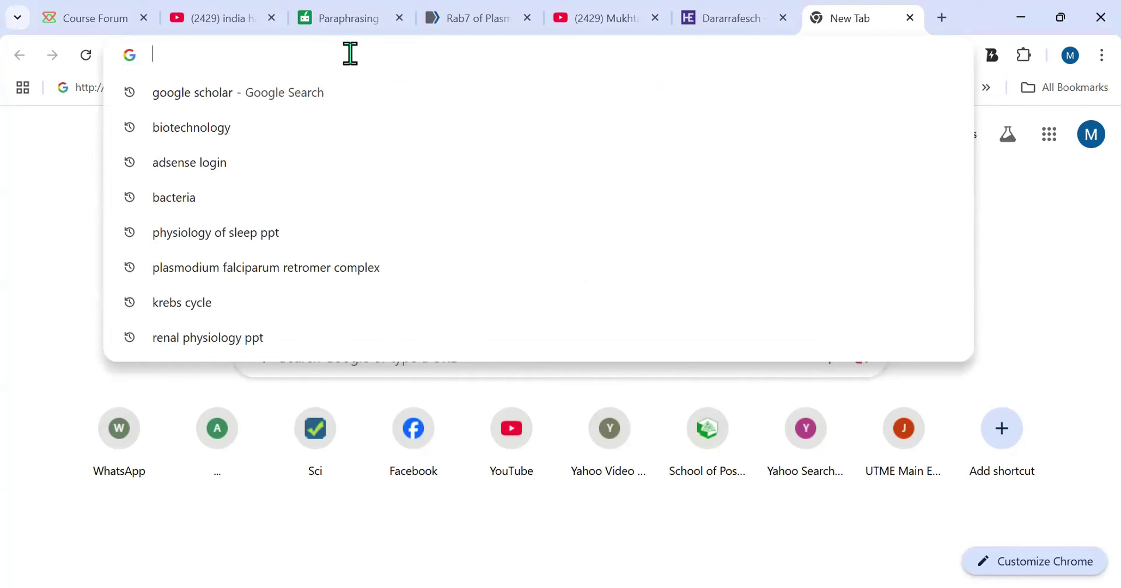
Load dararrafesch.com.ng by typing 'd' and accepting the autocomplete suggestion.
text(d)
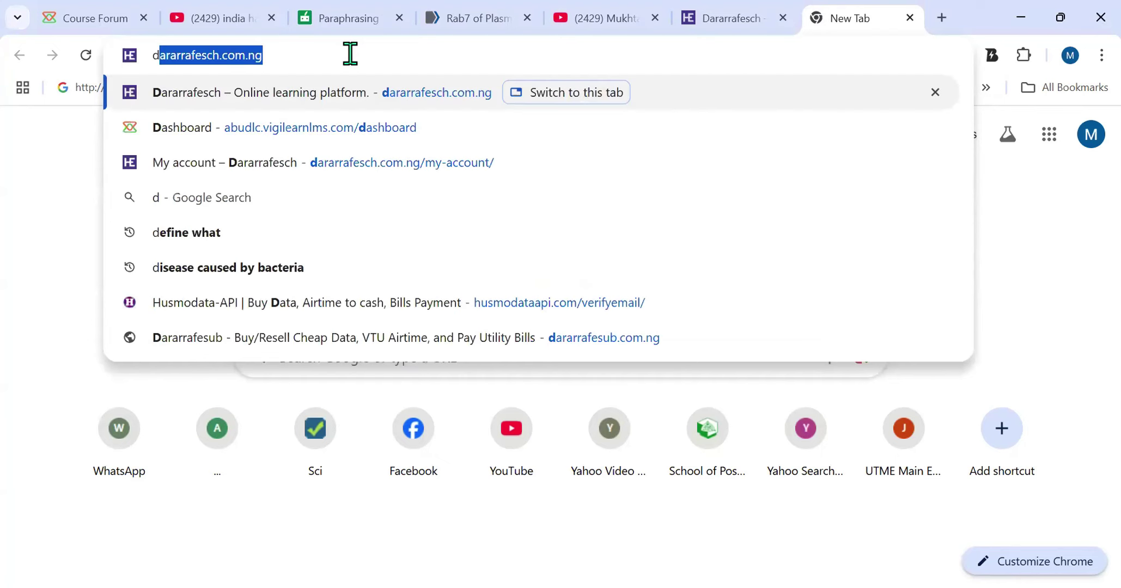
click(321, 57)
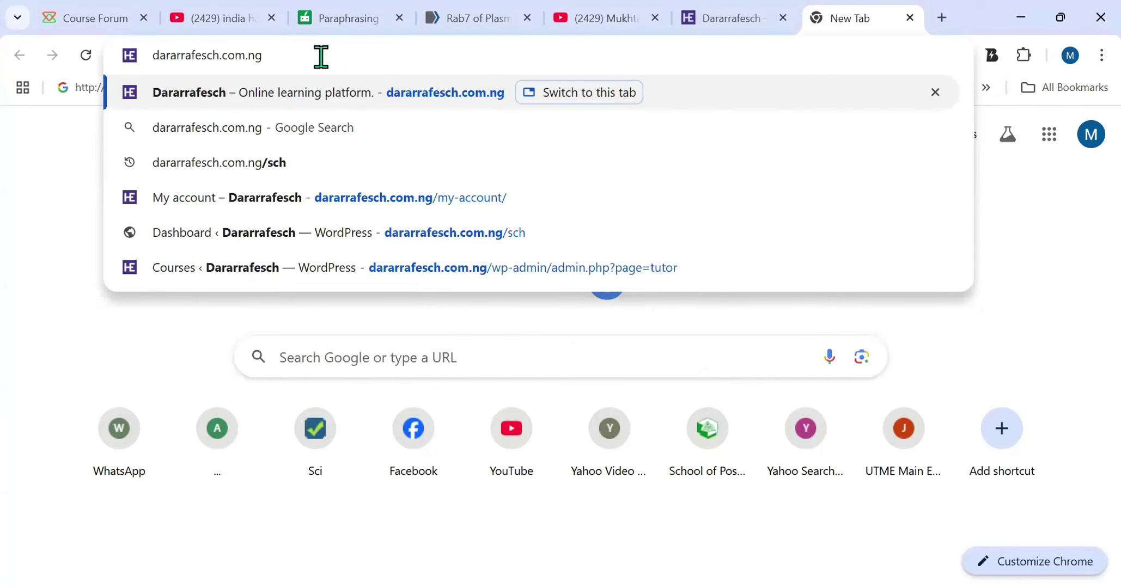
key(Return)
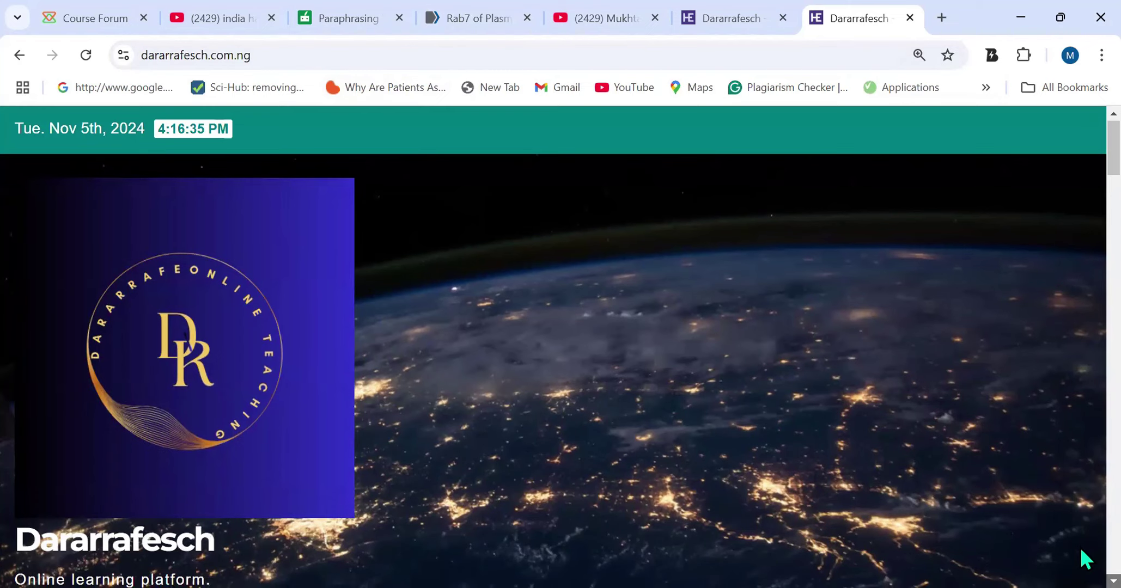
Scroll down to the site menu and choose STUDENT REGISTRATION.
scroll(1084, 558, down, 3)
scroll(1082, 555, down, 3)
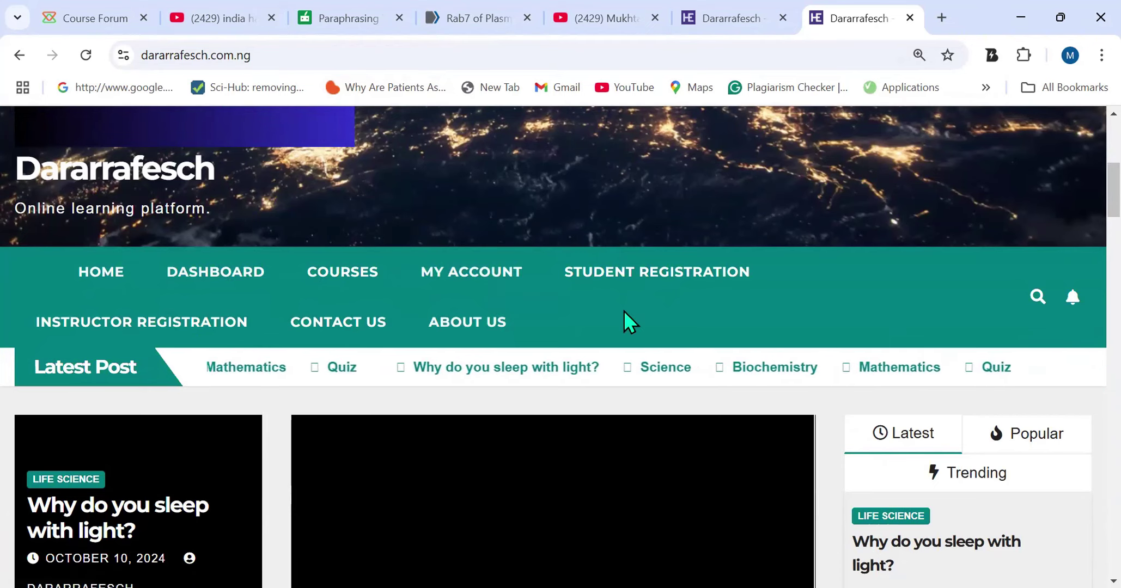
click(633, 282)
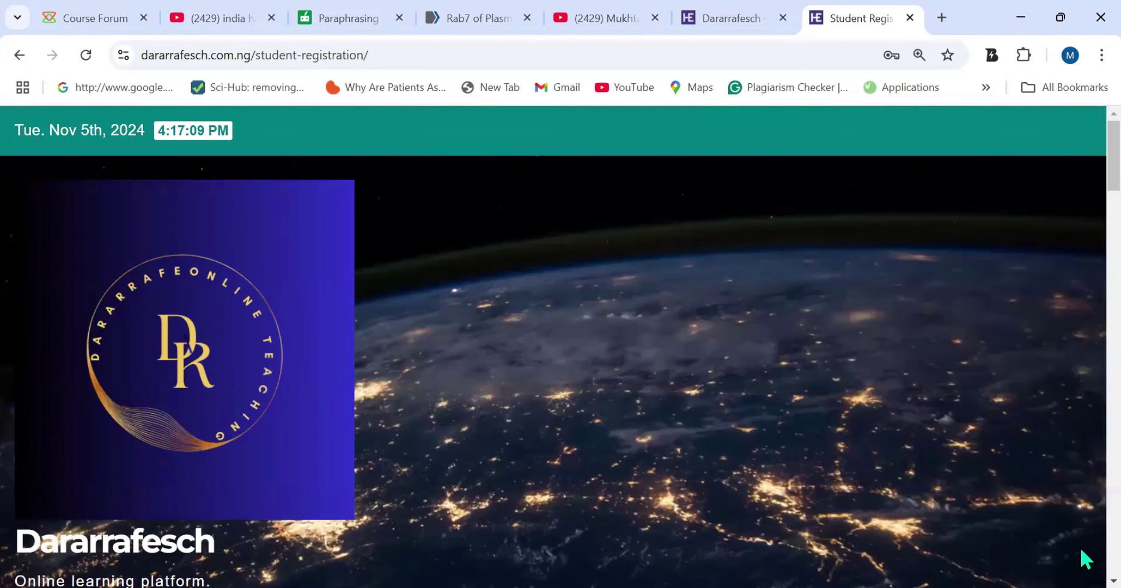
Look through the registration form, checking the First Name and Password confirmation fields.
scroll(1079, 547, down, 10)
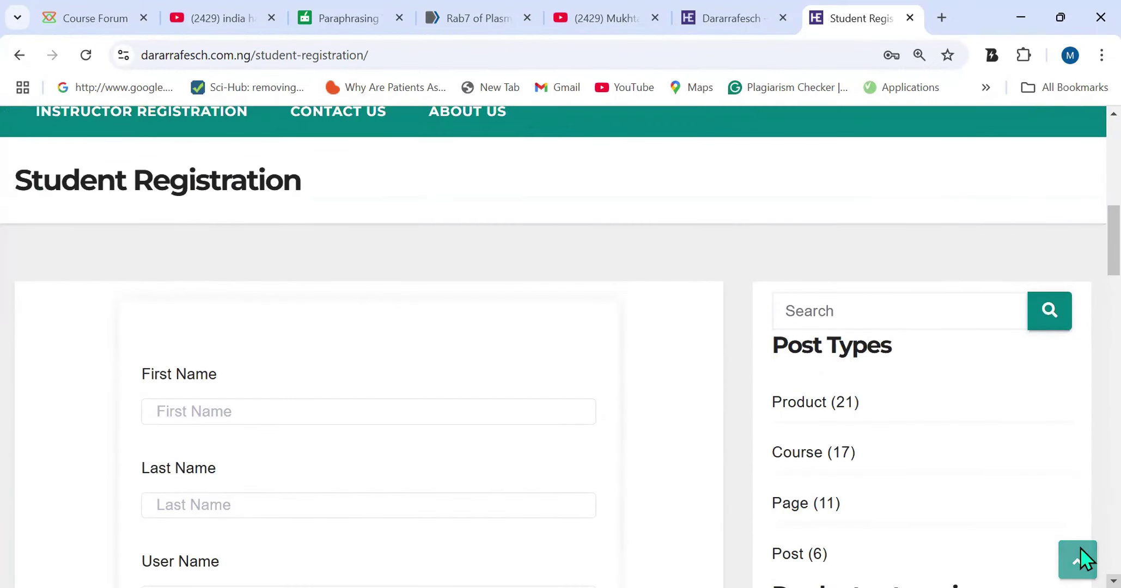
scroll(1079, 548, down, 2)
scroll(1080, 547, down, 1)
scroll(1080, 548, down, 1)
click(396, 234)
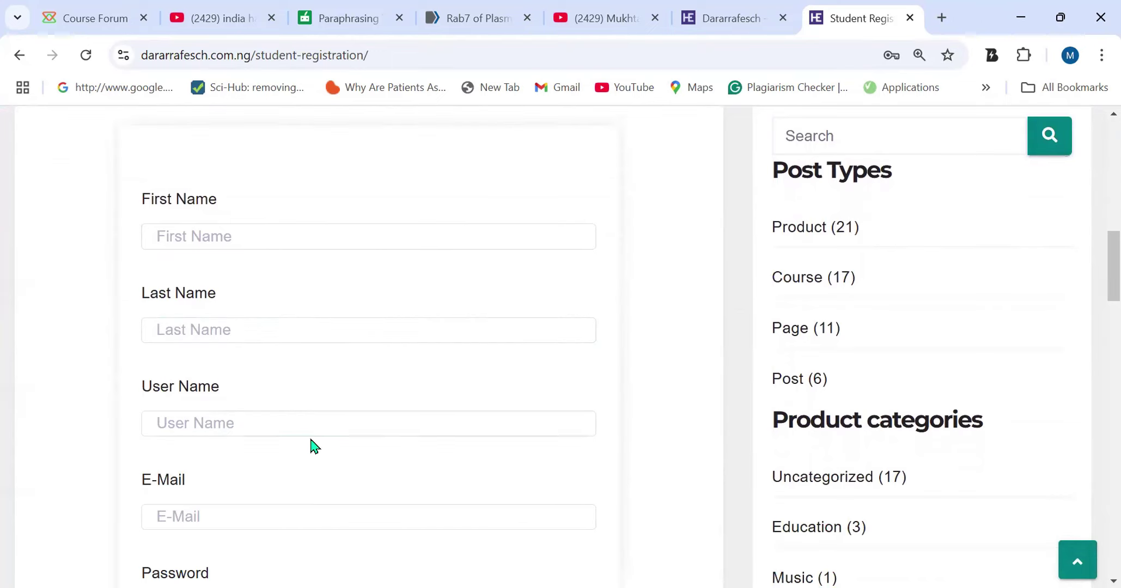
scroll(1096, 567, down, 1)
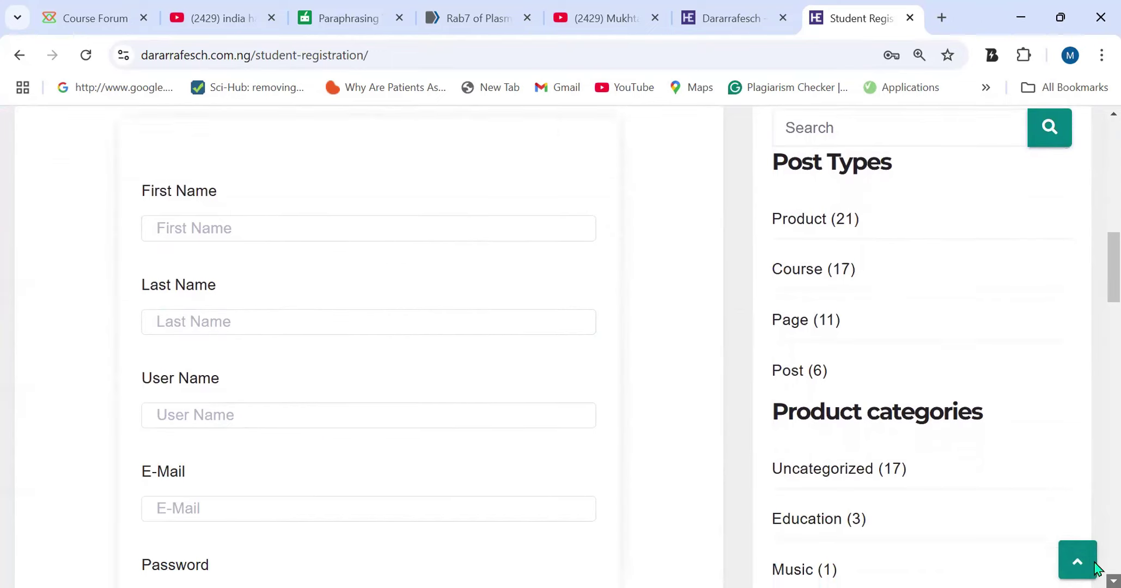
scroll(1096, 568, down, 5)
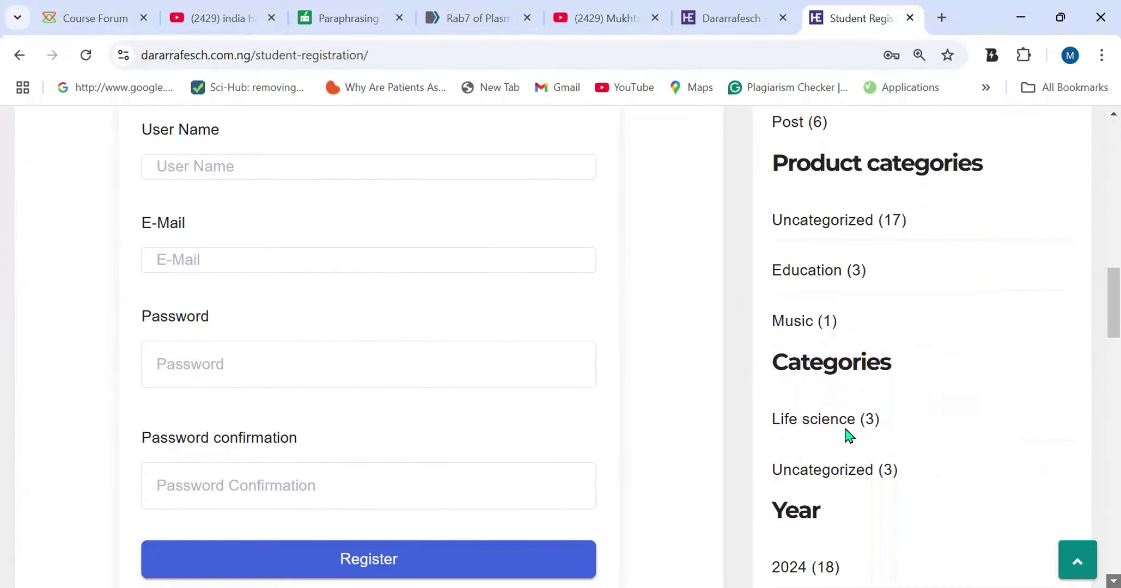
click(276, 463)
Return to the top and go to the MY ACCOUNT page.
scroll(1083, 126, up, 6)
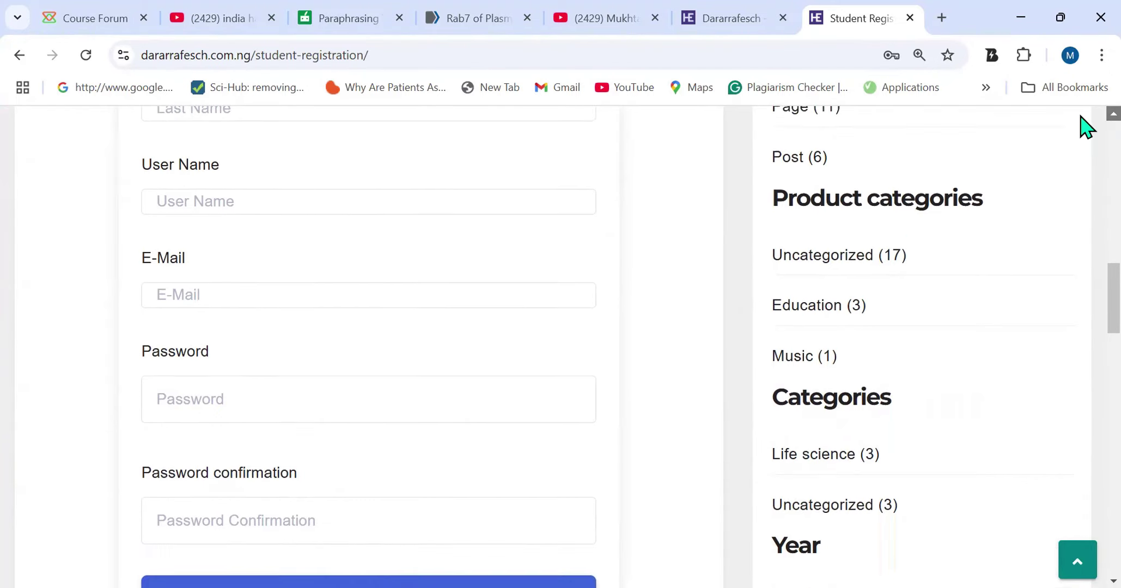
scroll(1086, 127, up, 7)
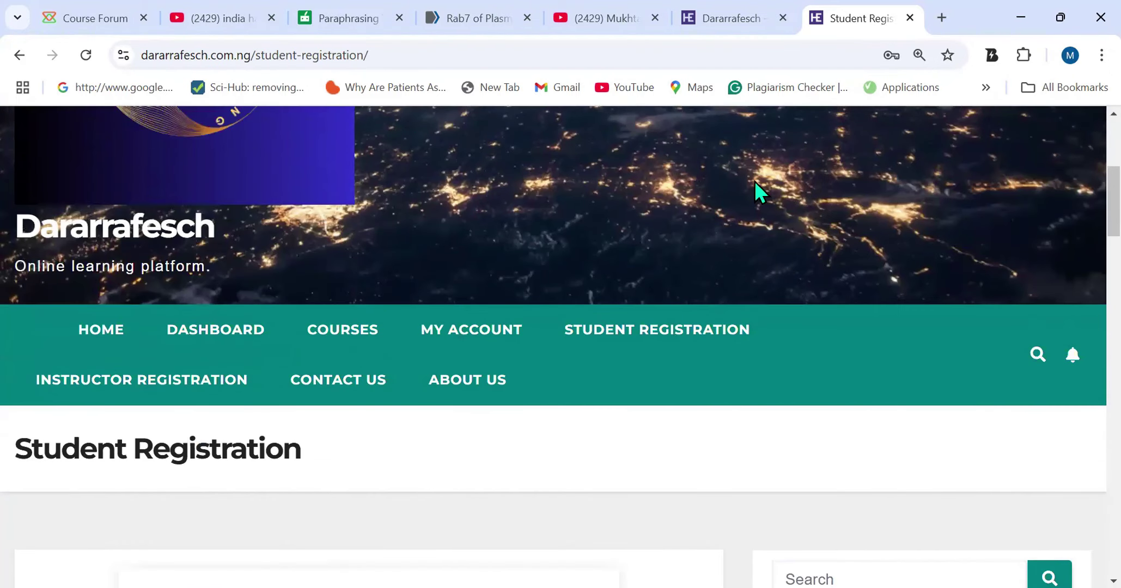
click(470, 334)
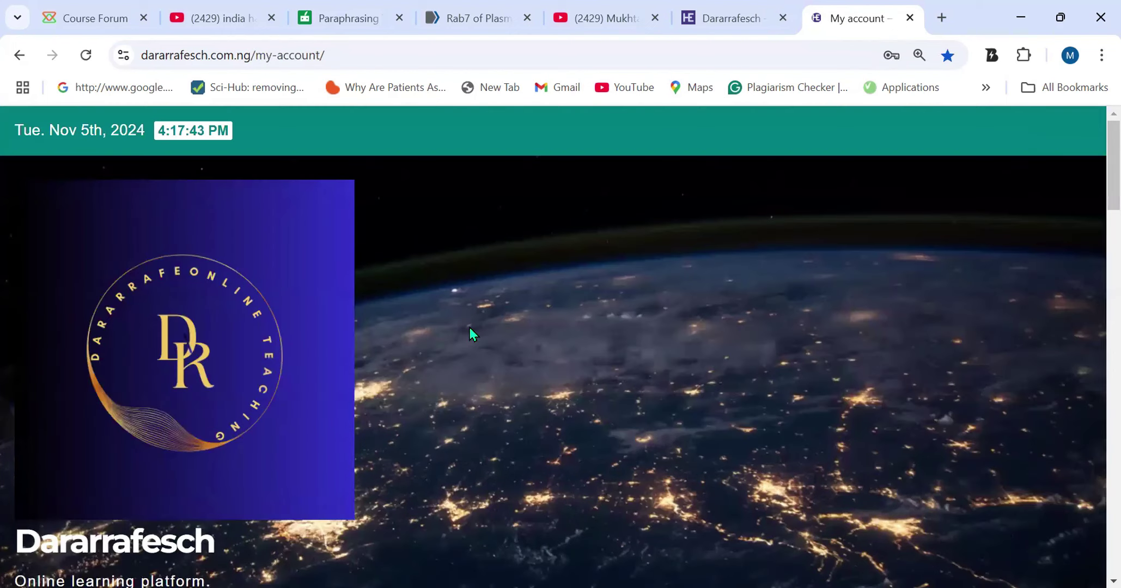
Log in using the saved Chrome login, confirming with the Windows PIN.
scroll(1081, 551, down, 12)
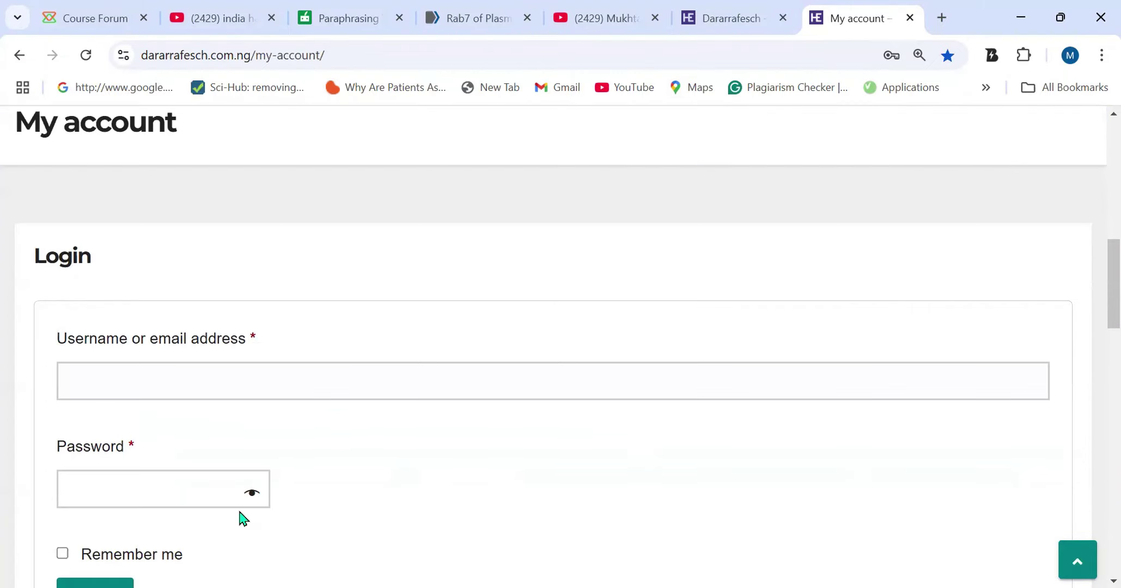
click(474, 382)
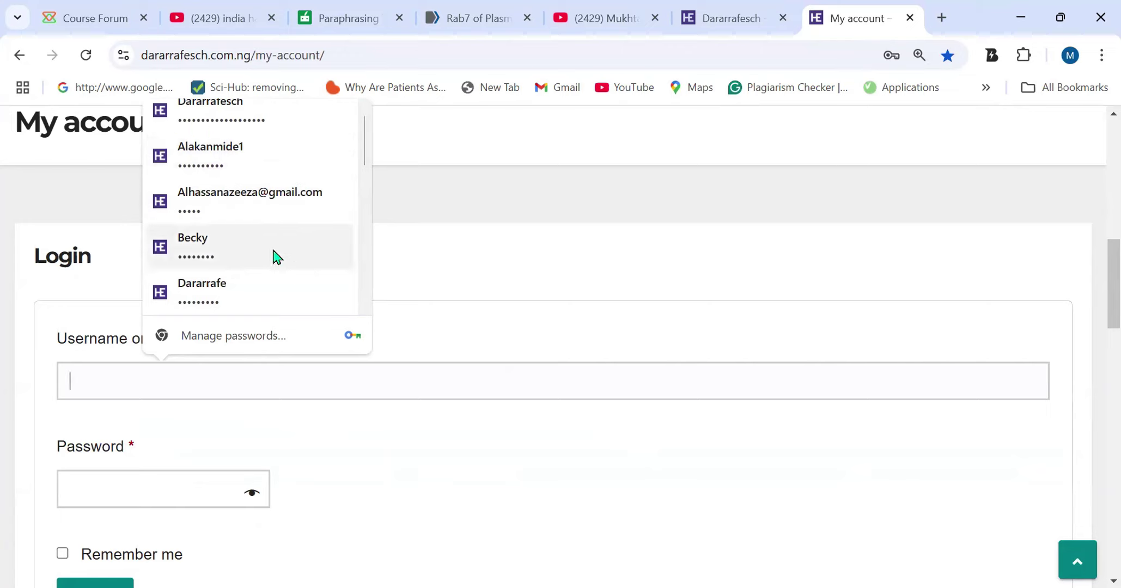
click(232, 121)
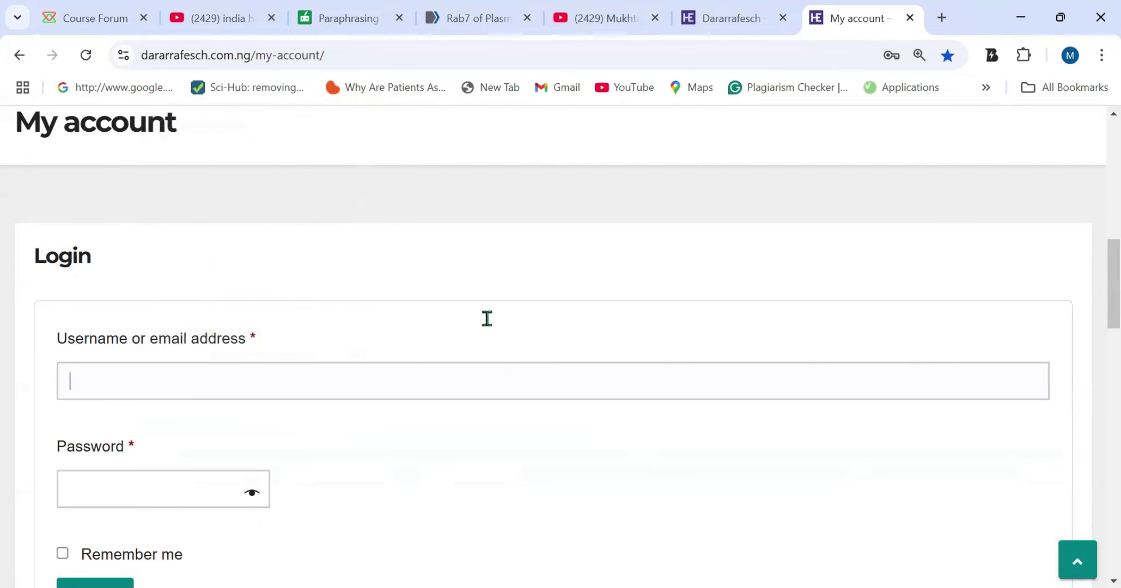
text(••)
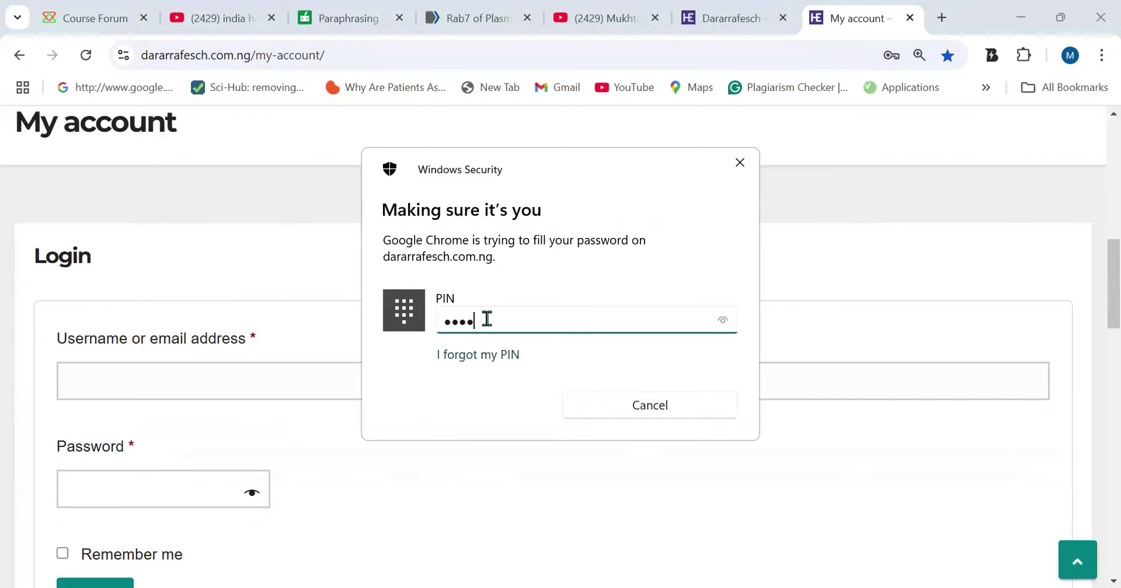
text(••)
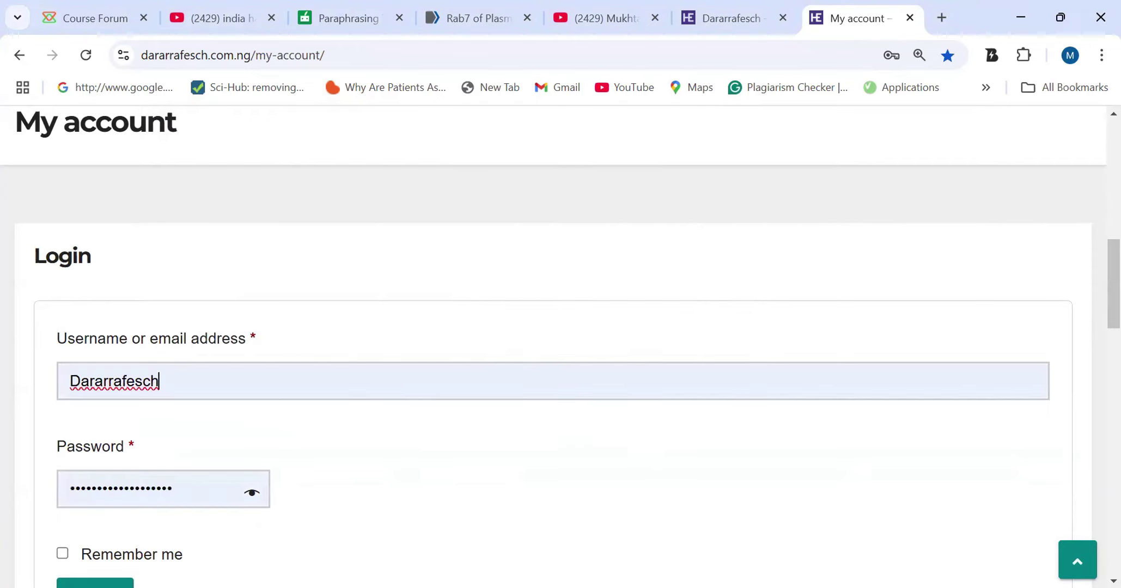
scroll(1097, 567, down, 4)
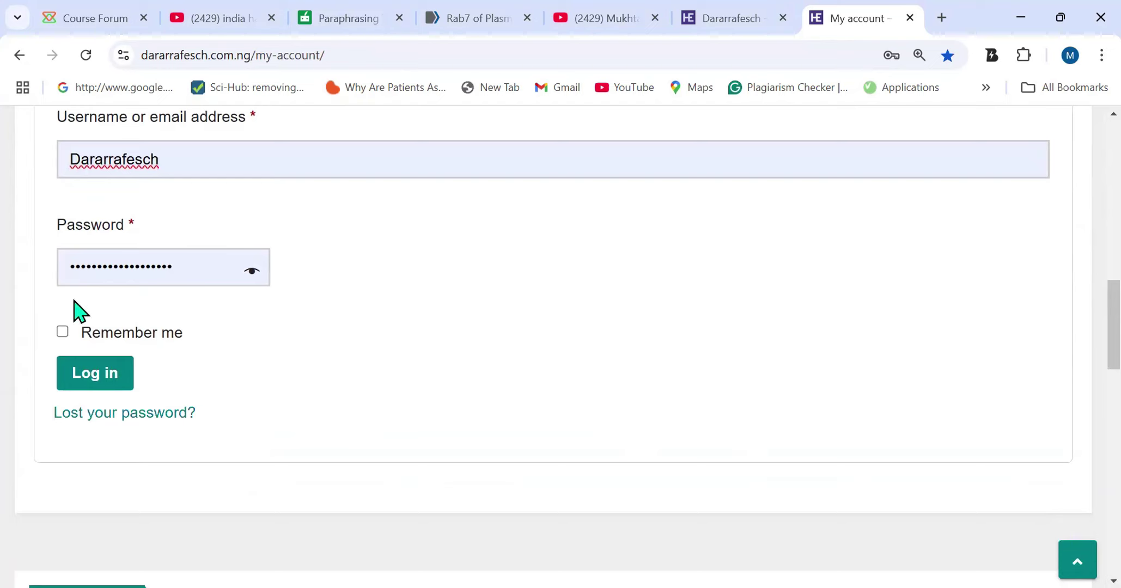
click(98, 388)
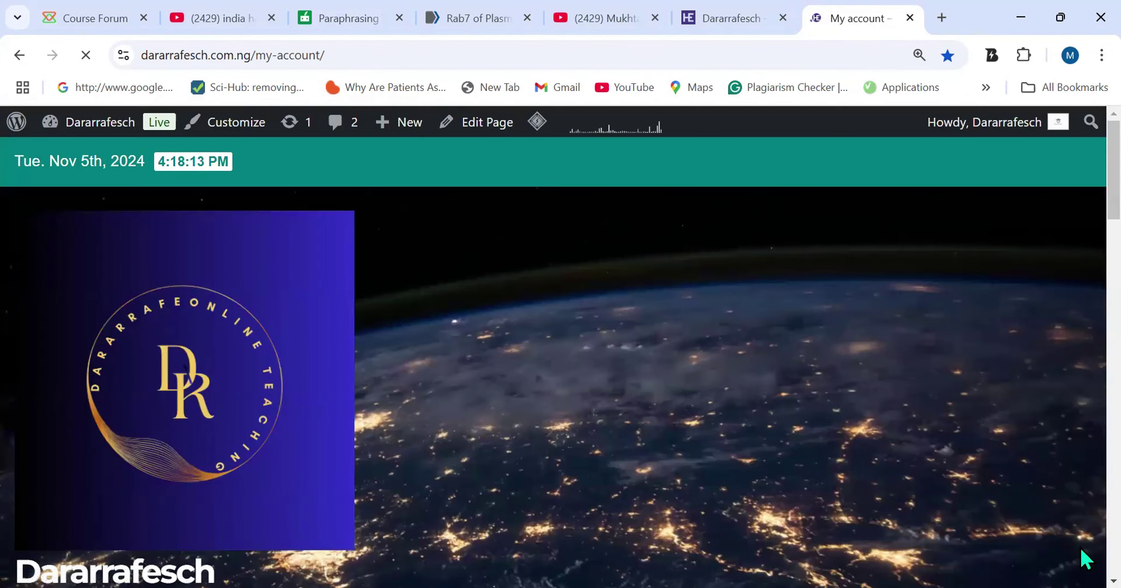
Scroll the My account dashboard to view the orders, addresses and account details links.
scroll(1079, 547, down, 3)
scroll(1080, 548, down, 6)
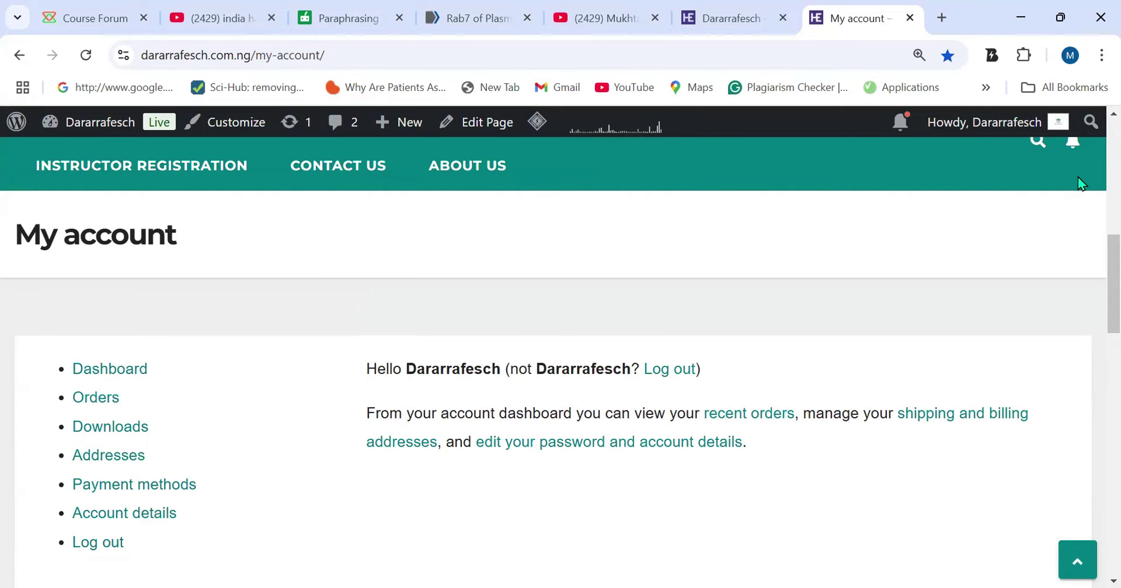
scroll(1081, 120, up, 2)
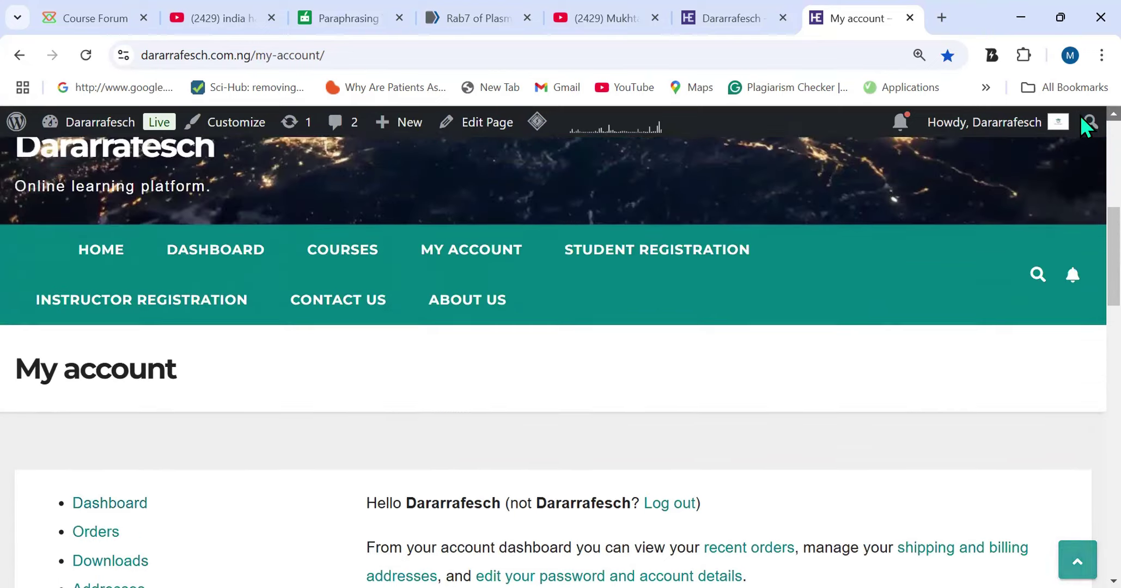
scroll(1082, 117, up, 2)
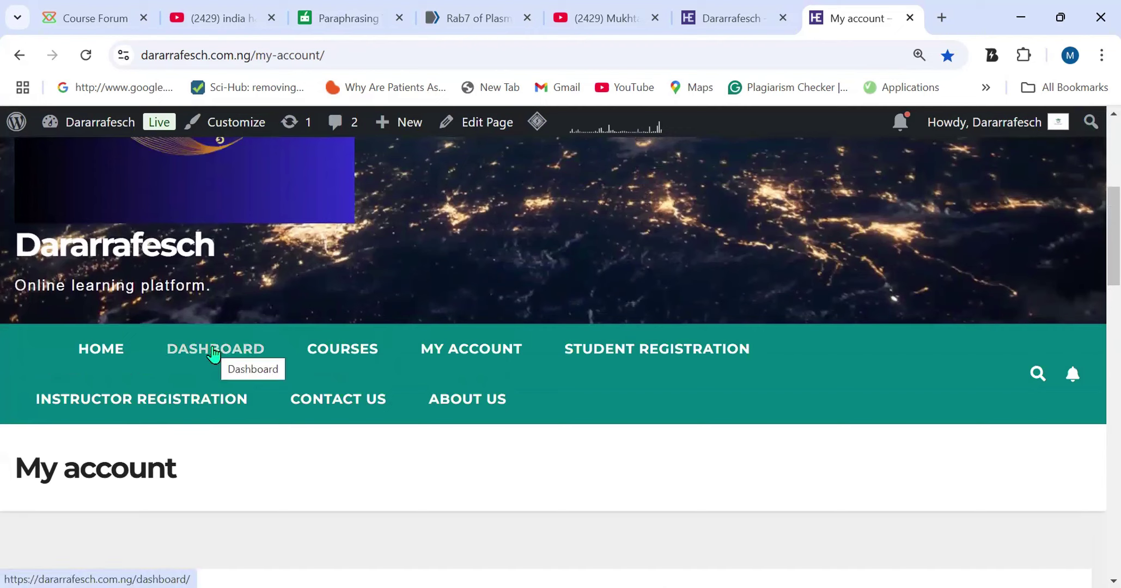
click(218, 351)
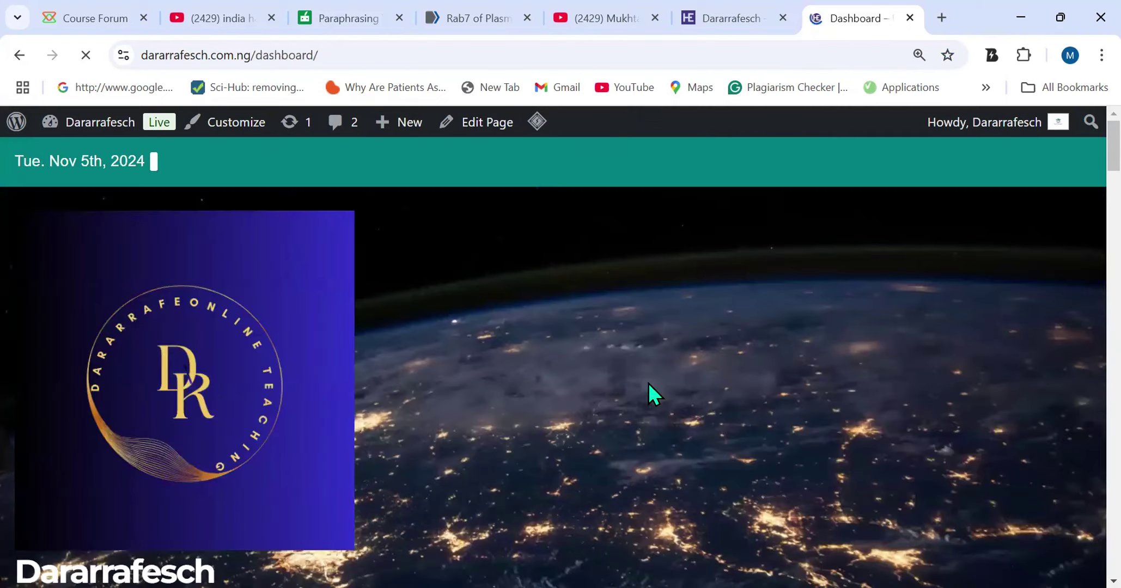
scroll(1079, 546, down, 1)
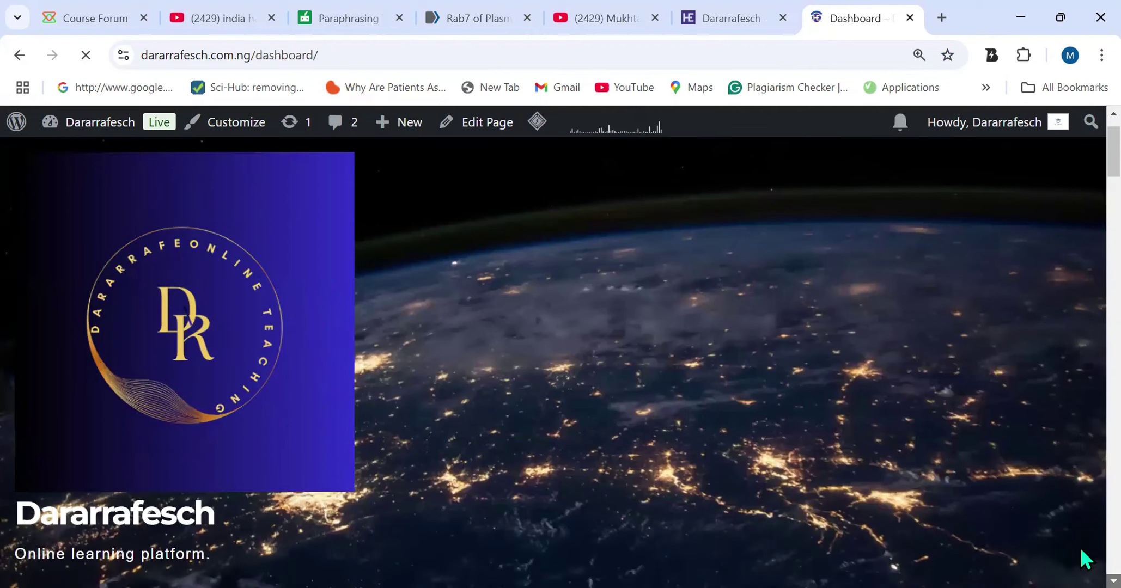
scroll(1079, 547, down, 8)
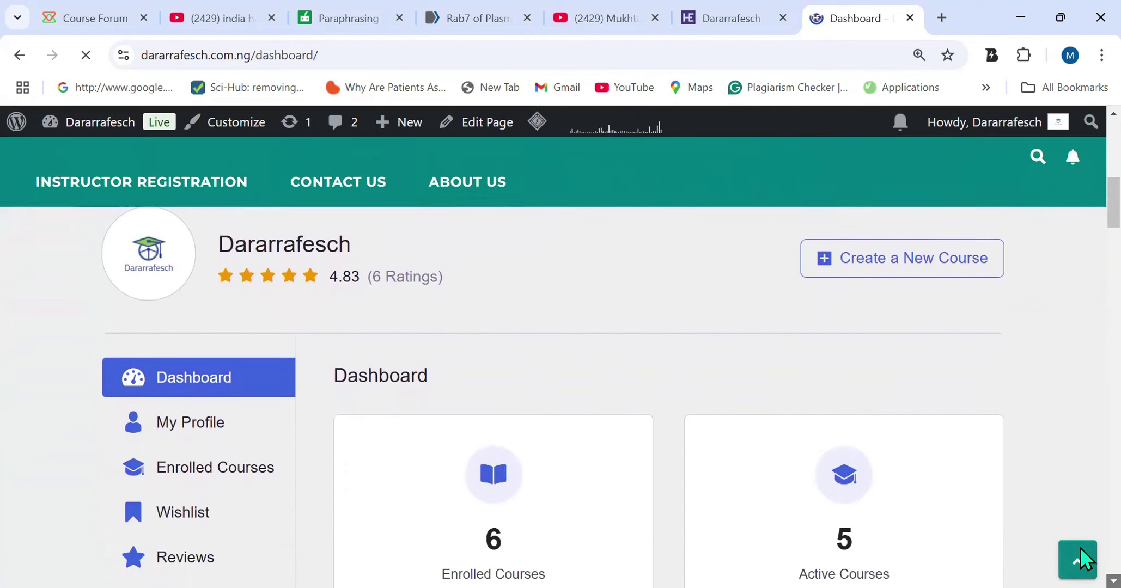
scroll(1080, 547, down, 2)
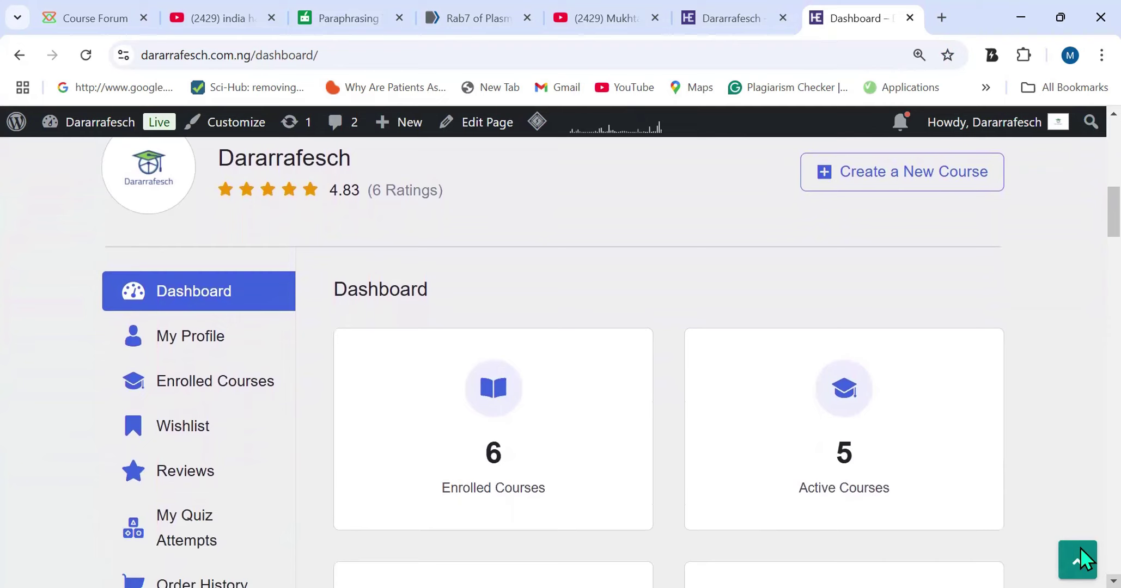
scroll(1079, 547, down, 2)
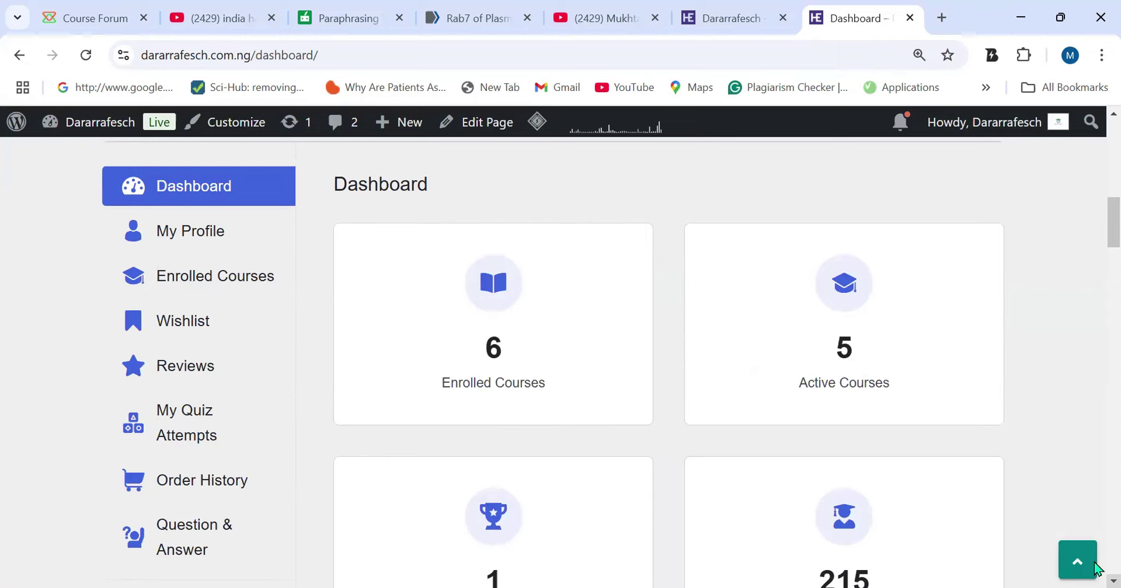
scroll(1098, 569, down, 2)
scroll(1097, 569, down, 3)
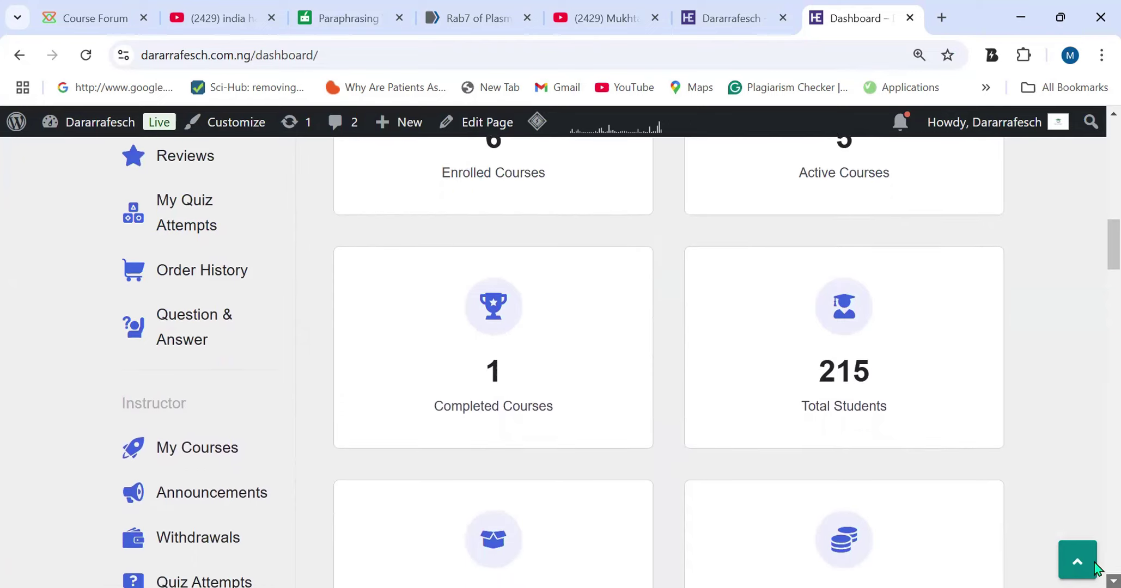
scroll(1096, 569, down, 2)
scroll(1096, 569, down, 3)
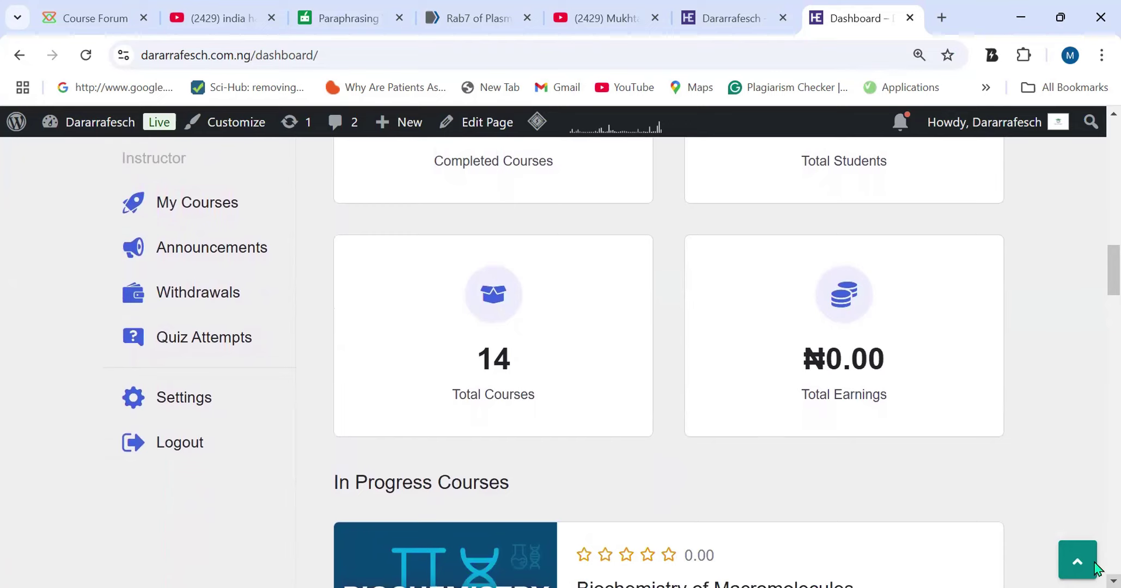
scroll(1096, 567, down, 1)
scroll(1096, 568, down, 2)
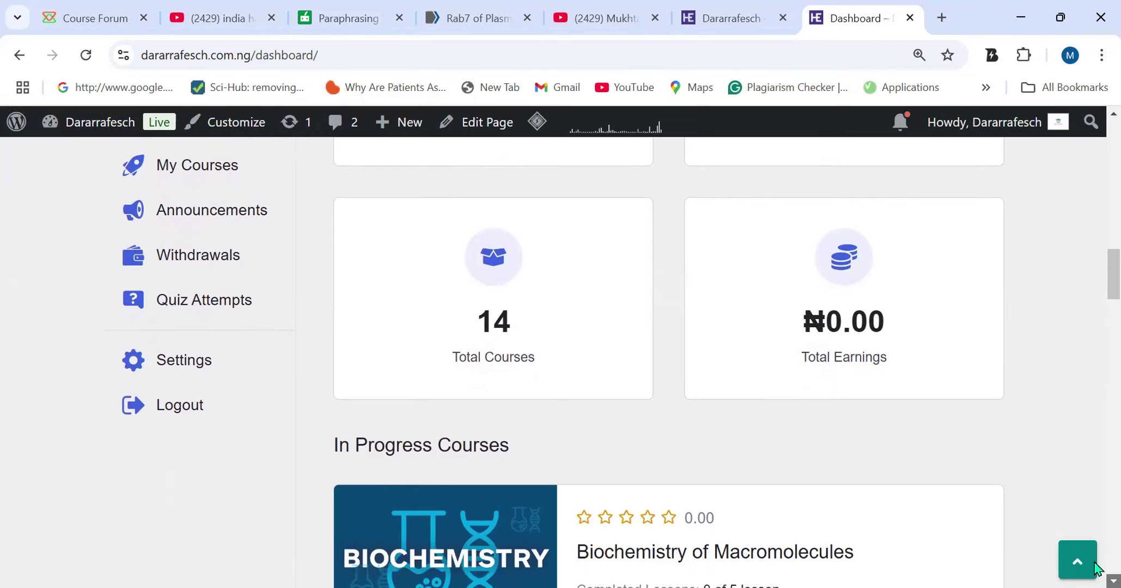
scroll(1097, 568, down, 2)
Scroll down the dashboard to review the My Courses table.
scroll(1096, 567, down, 2)
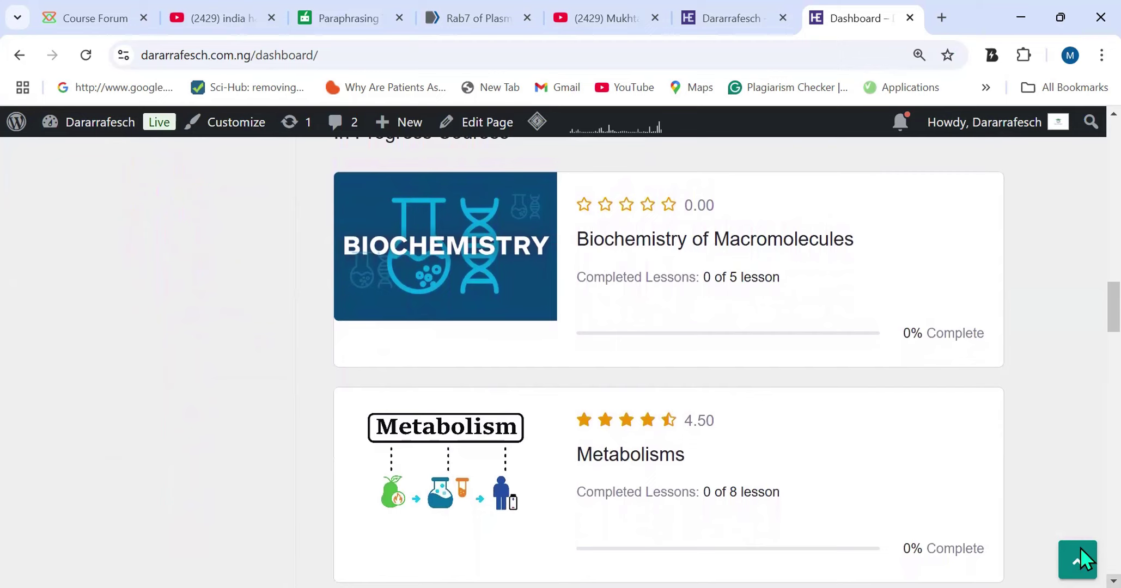
scroll(1081, 552, down, 1)
scroll(1079, 547, down, 1)
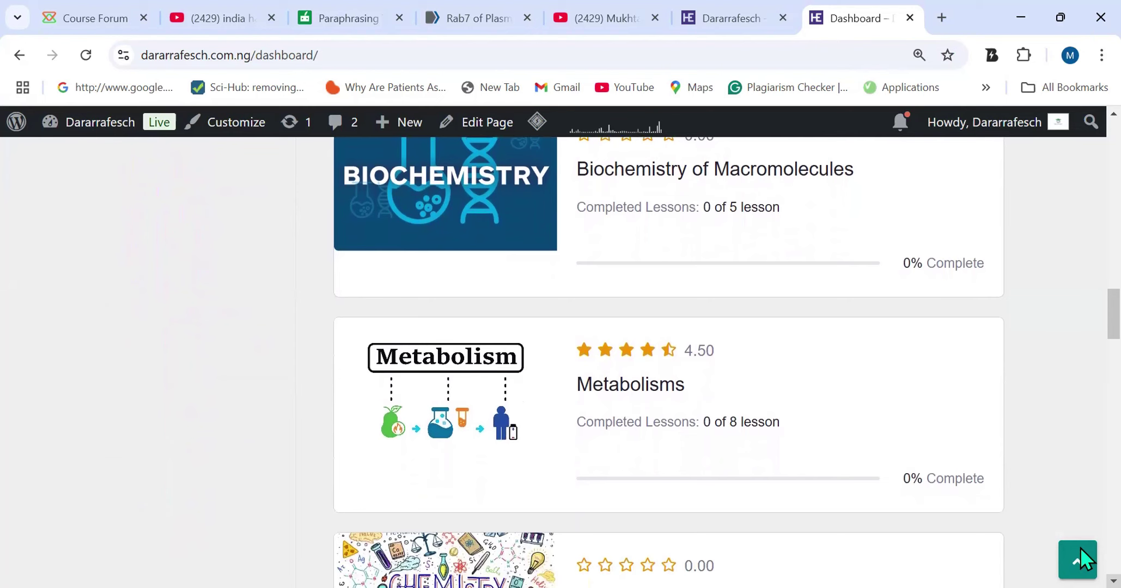
scroll(1079, 547, down, 3)
scroll(1079, 547, down, 6)
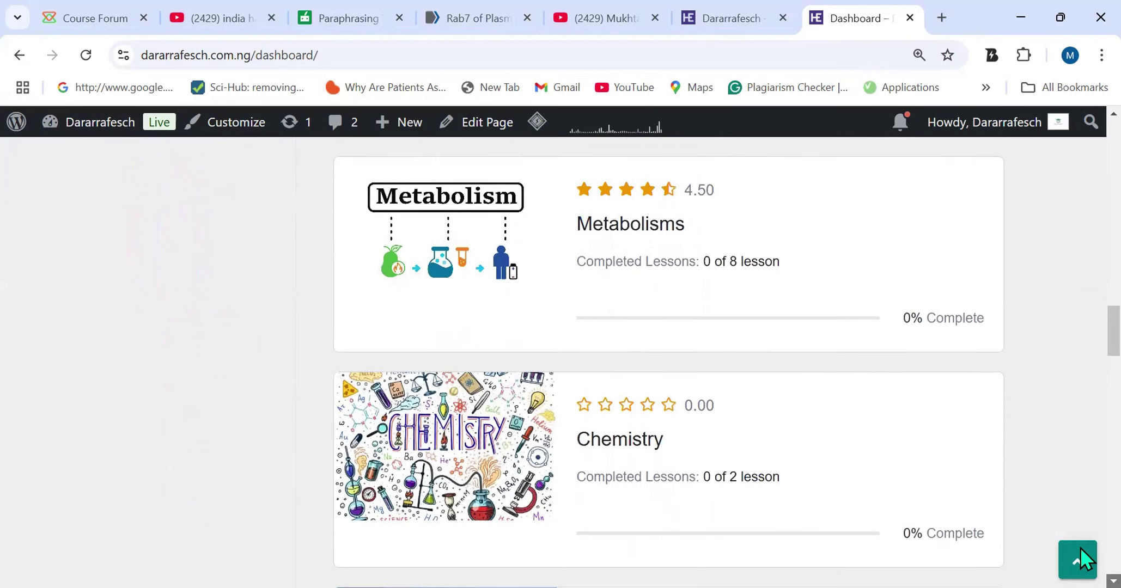
scroll(1079, 547, down, 6)
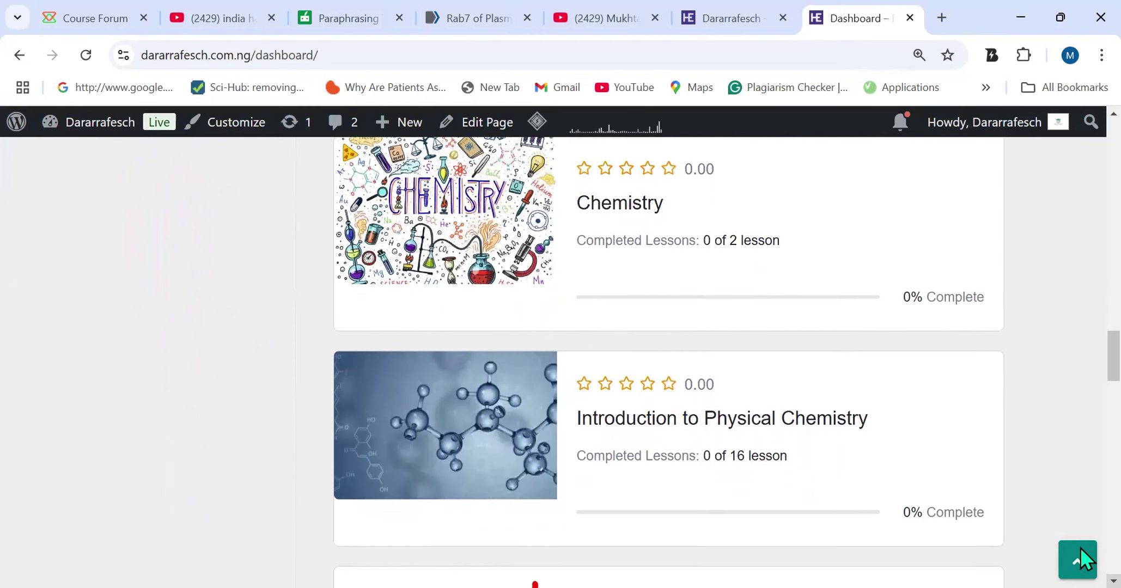
scroll(1079, 547, down, 2)
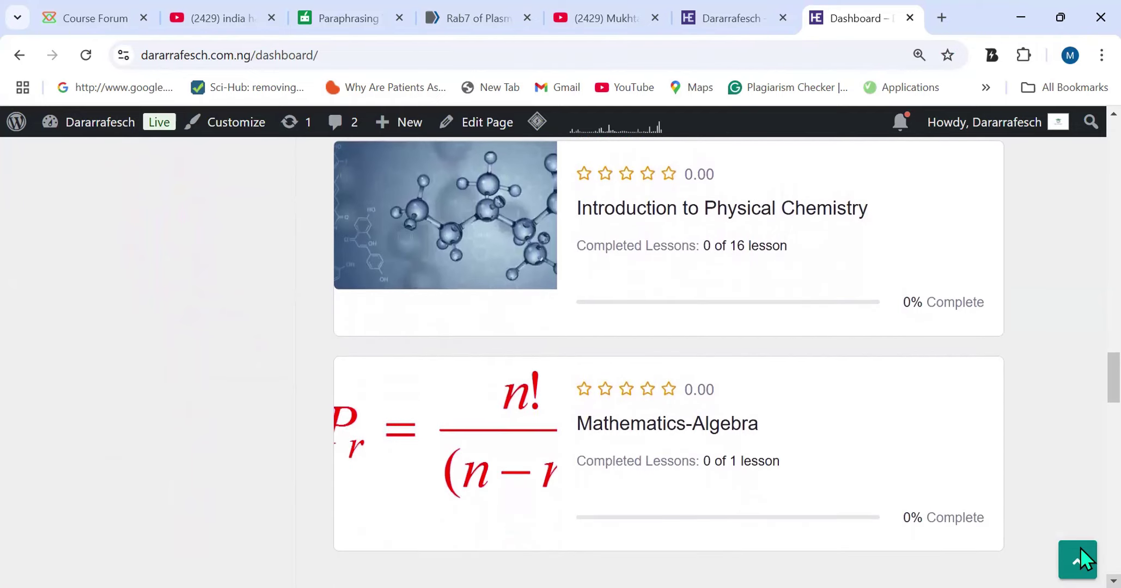
scroll(1079, 547, down, 4)
scroll(1079, 547, down, 7)
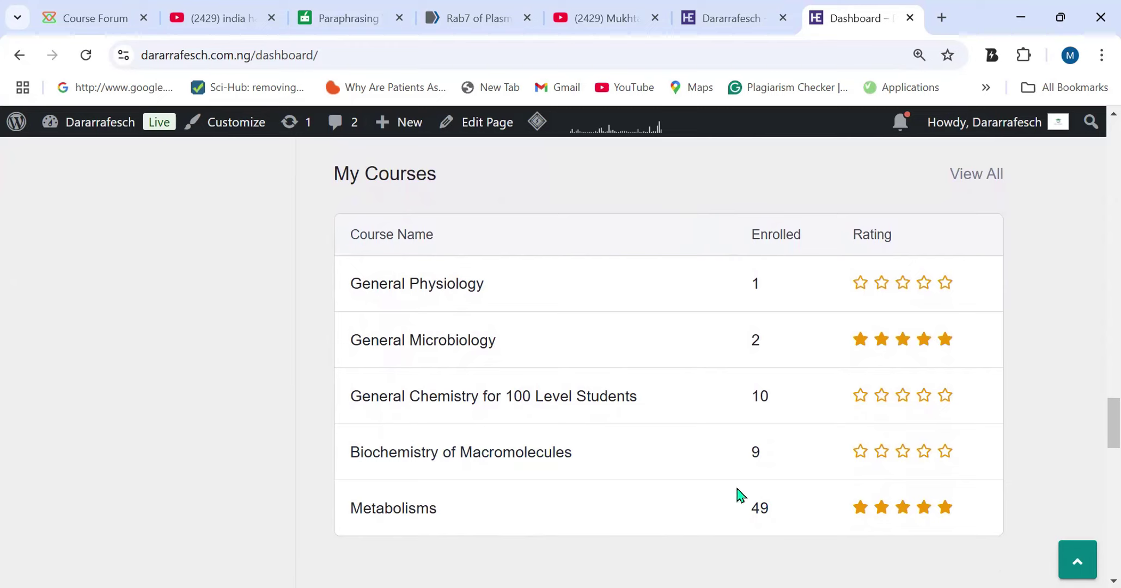
Go back to the top and open COURSES from the site menu.
scroll(1097, 299, up, 5)
scroll(1097, 297, up, 6)
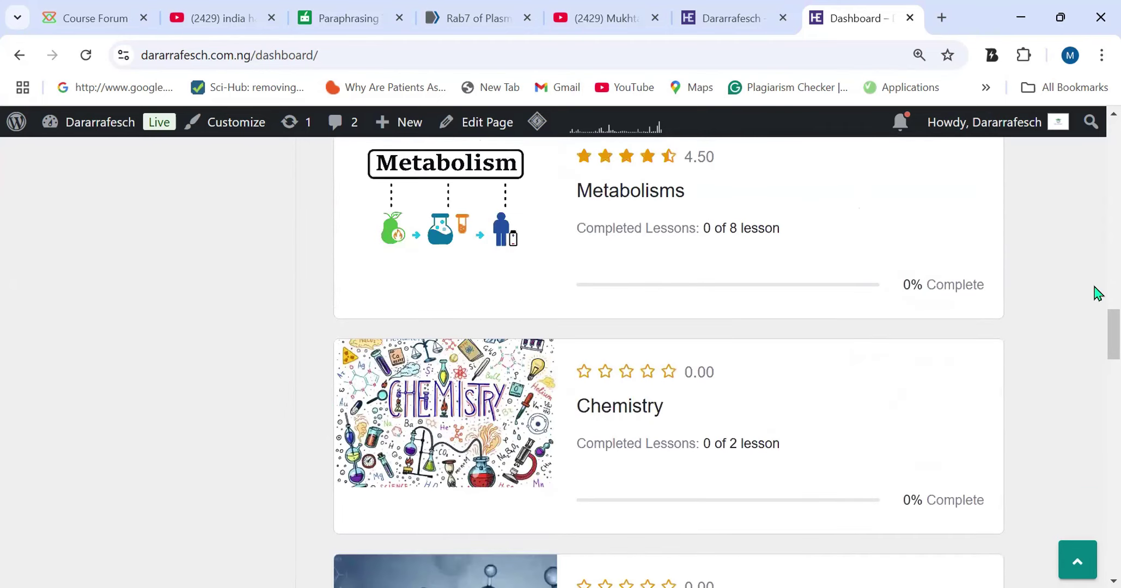
scroll(1097, 267, up, 7)
scroll(1098, 239, up, 6)
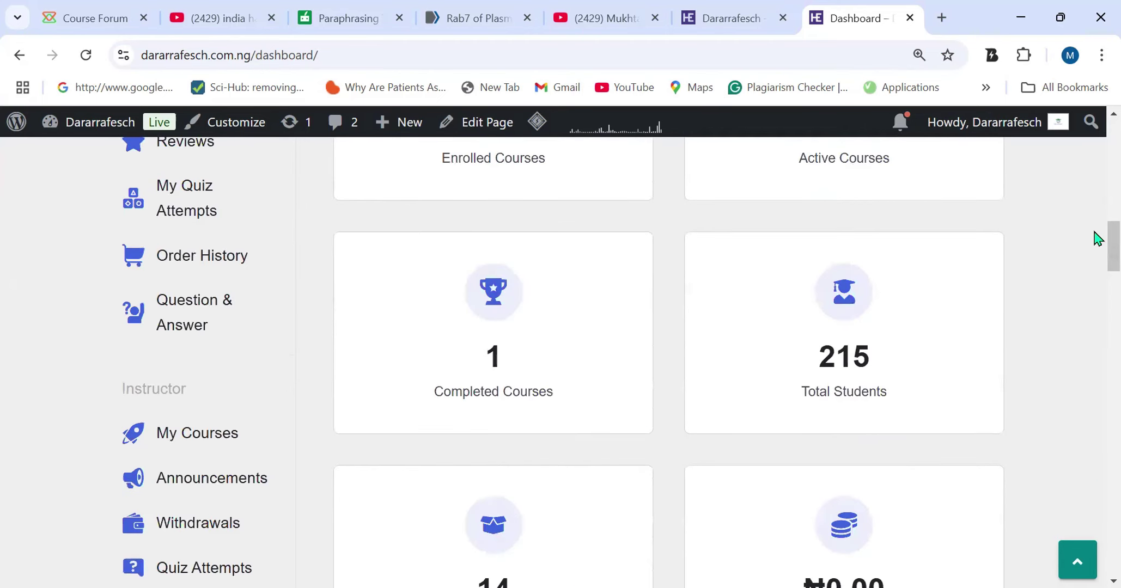
scroll(1100, 193, up, 8)
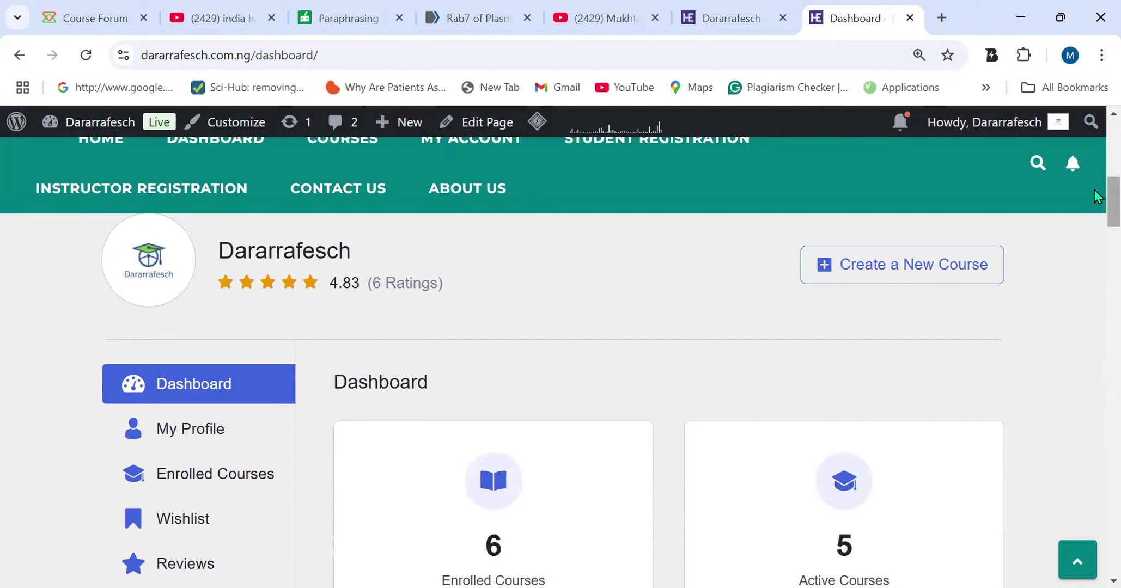
scroll(1094, 164, up, 6)
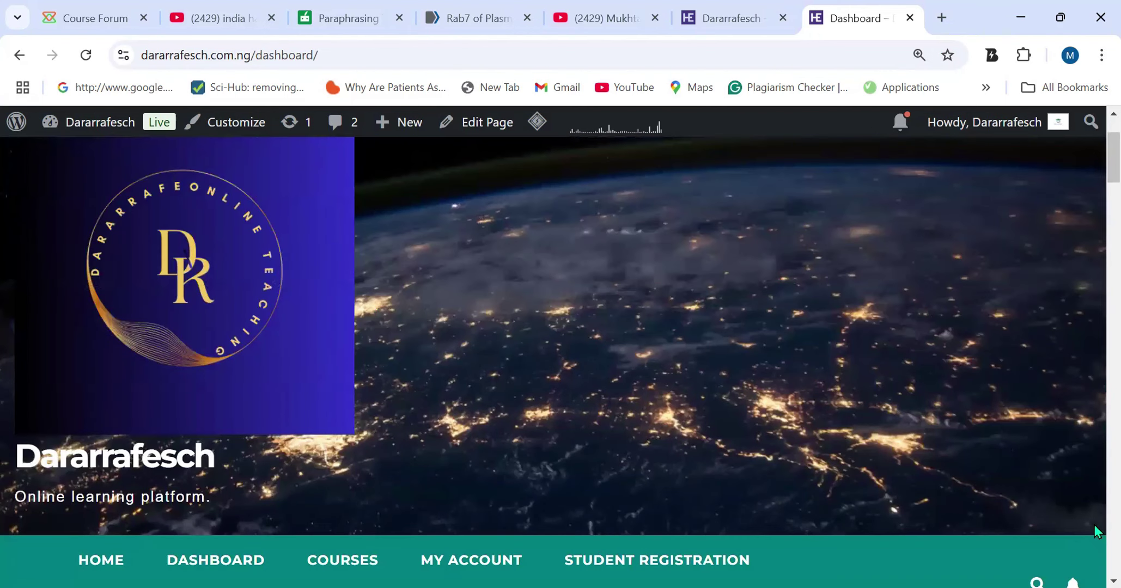
scroll(1097, 568, down, 4)
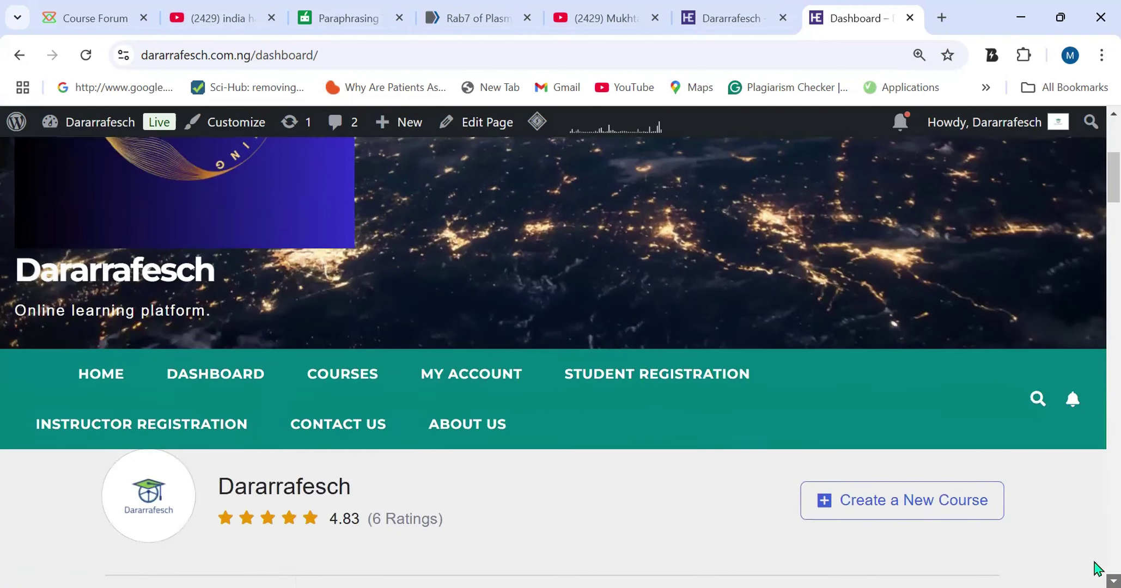
scroll(1097, 567, down, 1)
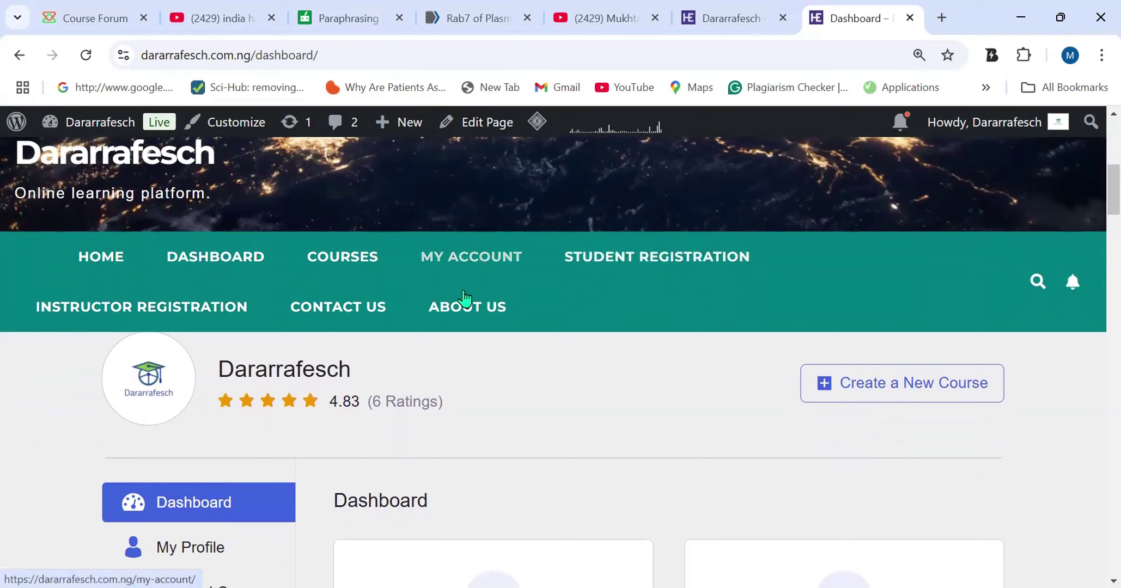
click(344, 266)
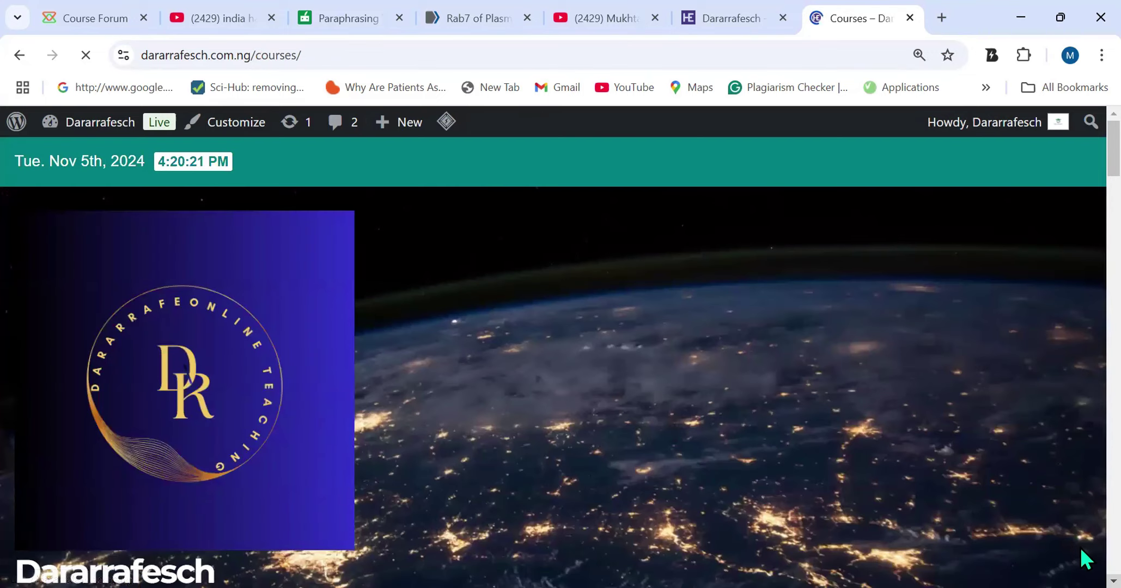
scroll(1079, 547, down, 10)
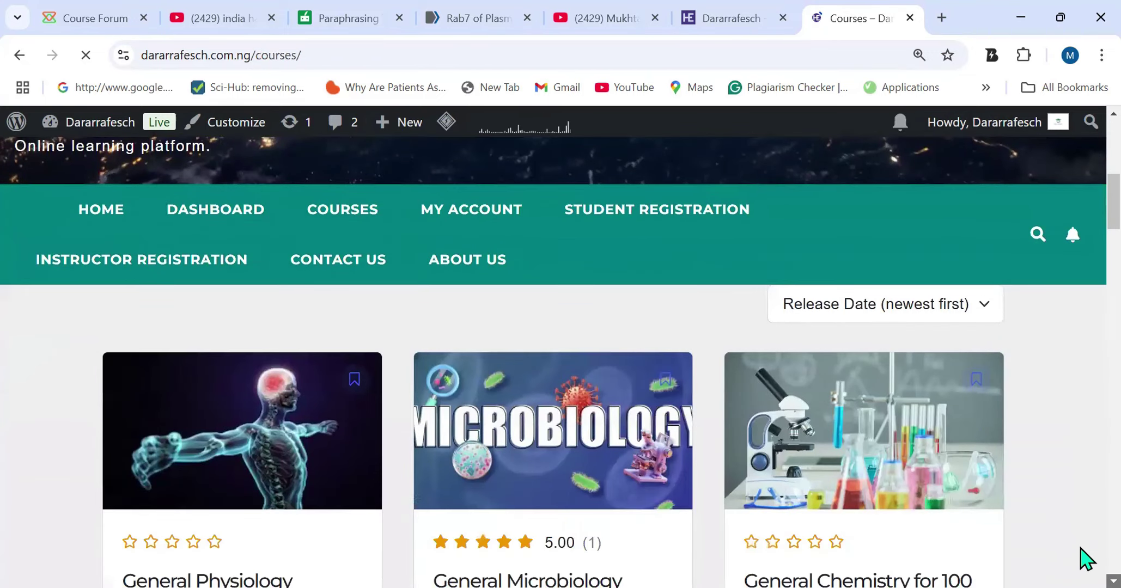
scroll(1079, 547, down, 5)
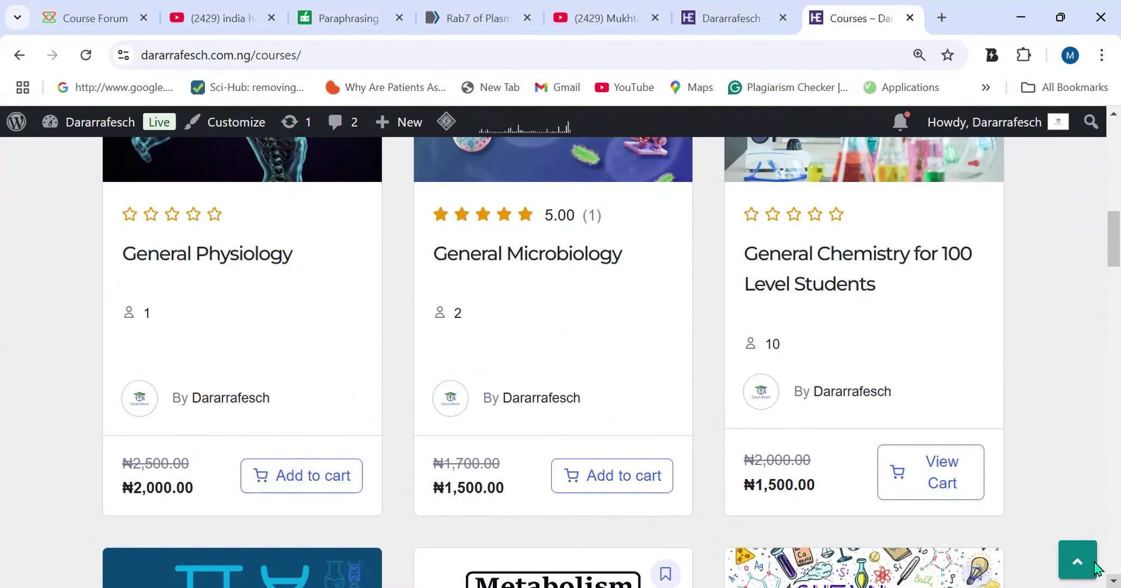
scroll(1096, 567, down, 5)
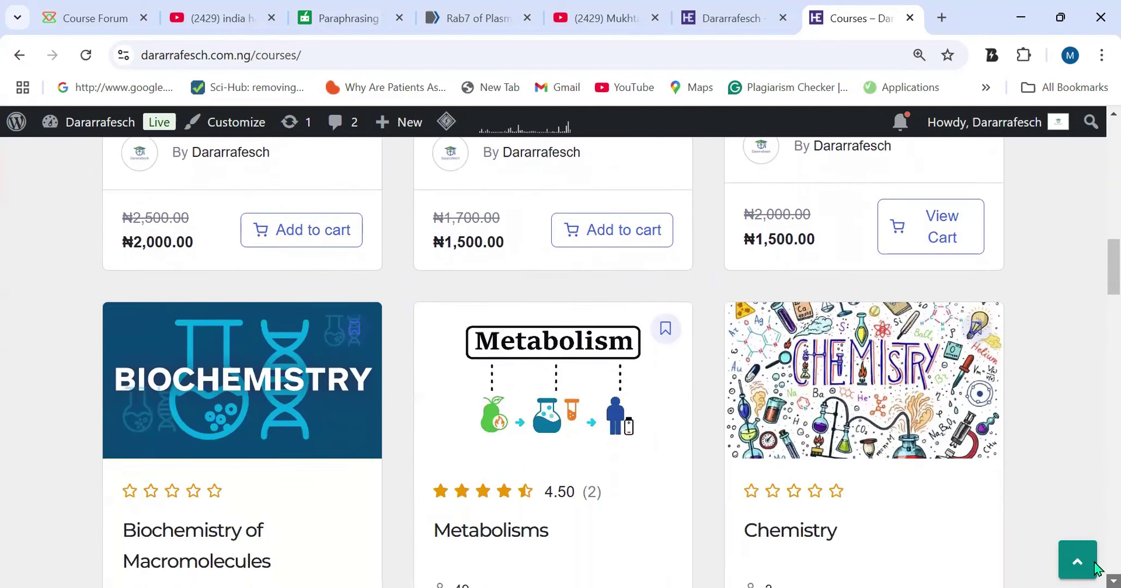
scroll(1096, 568, down, 5)
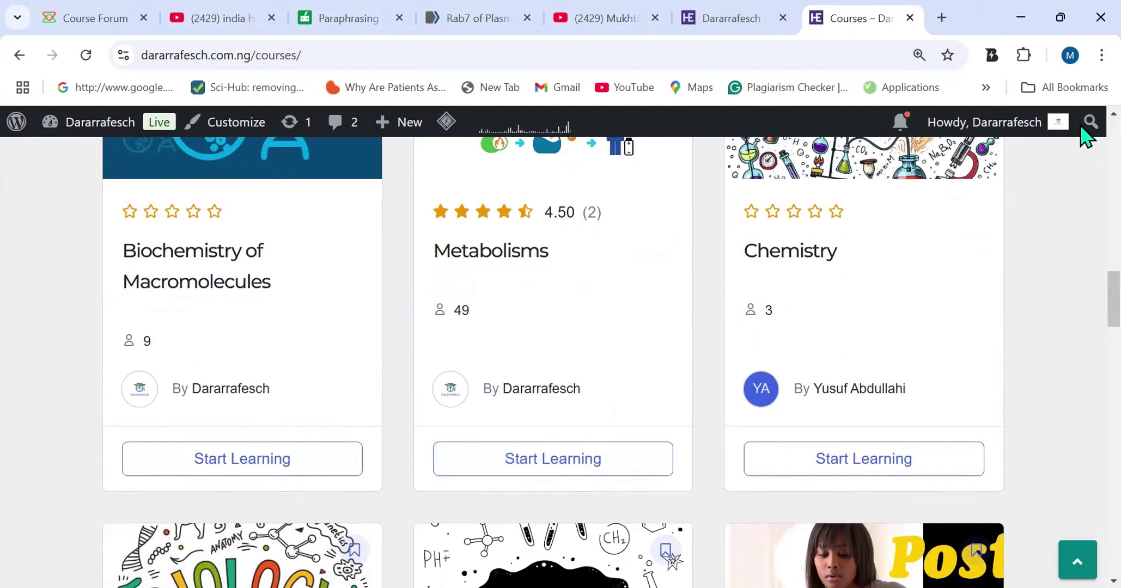
scroll(1083, 123, up, 2)
scroll(1084, 123, up, 6)
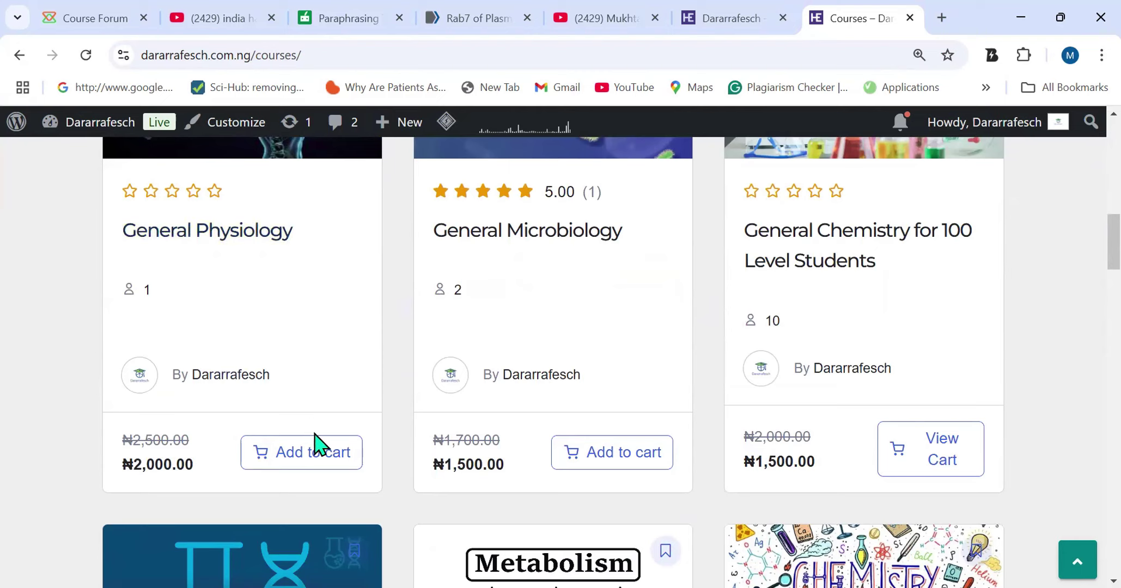
Add General Physiology (₦2,000.00) to the cart and go to View cart.
click(309, 465)
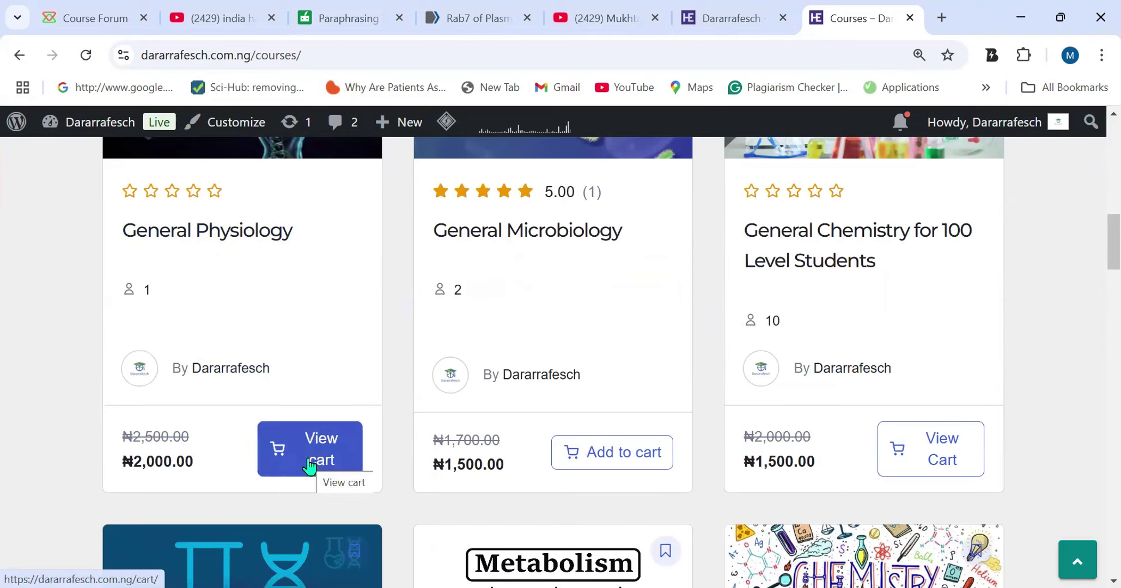
click(320, 463)
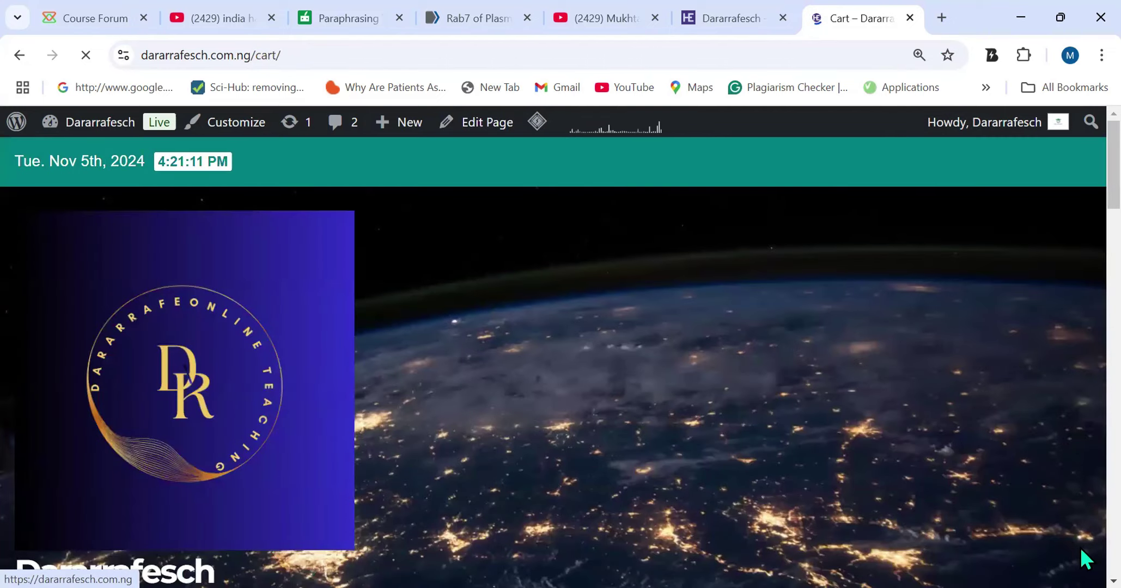
Remove Chemistry for 100 Level from the cart.
scroll(1080, 549, down, 8)
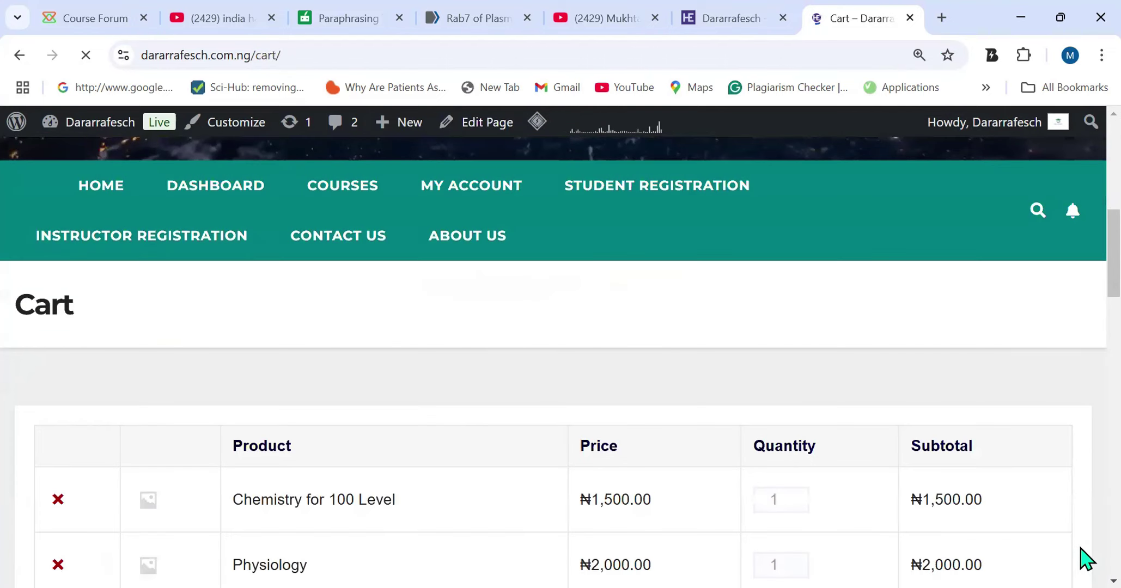
scroll(1083, 559, down, 3)
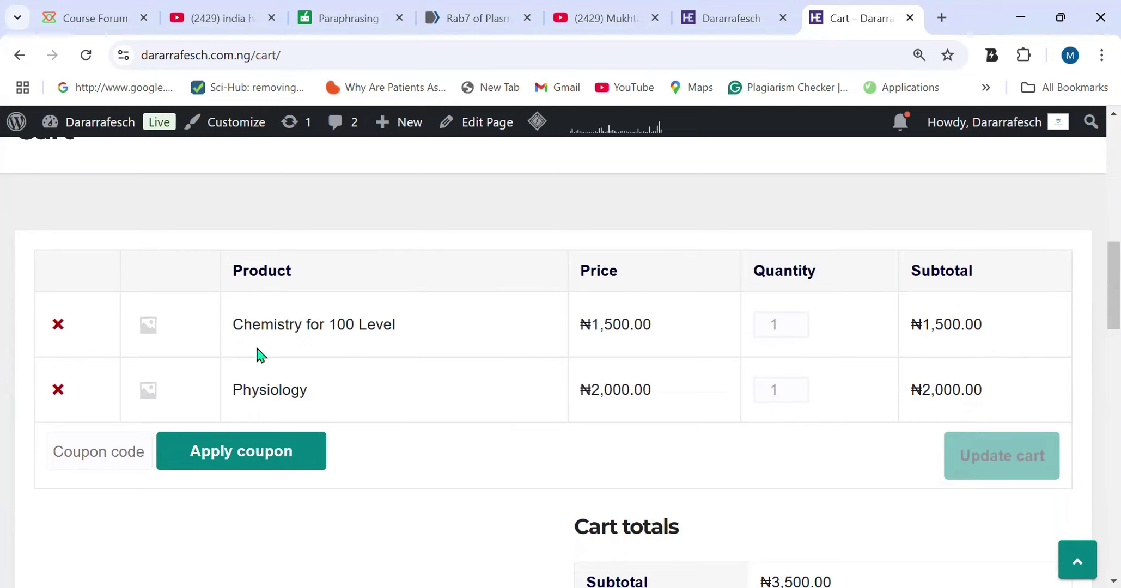
click(58, 326)
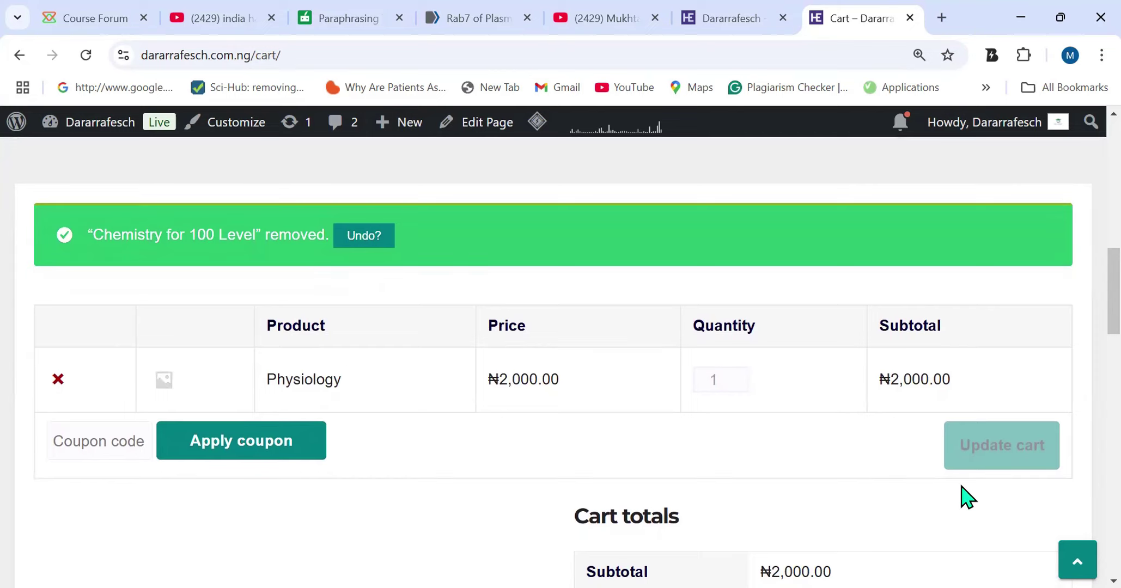
Proceed to checkout with Physiology totalling ₦2,000.00.
scroll(1095, 567, down, 1)
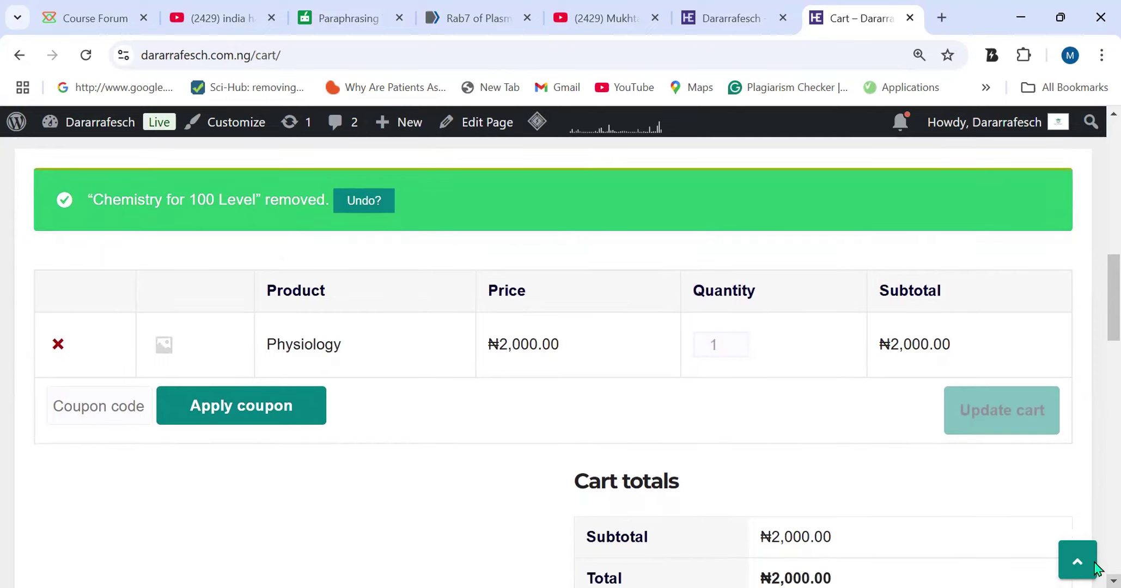
scroll(1096, 568, down, 5)
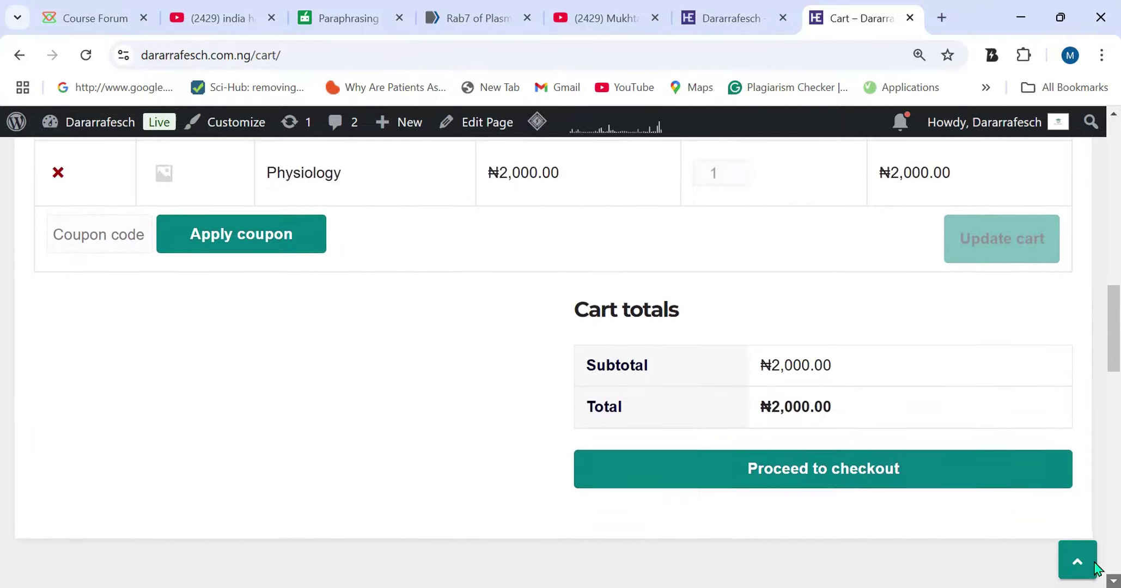
scroll(1095, 568, down, 1)
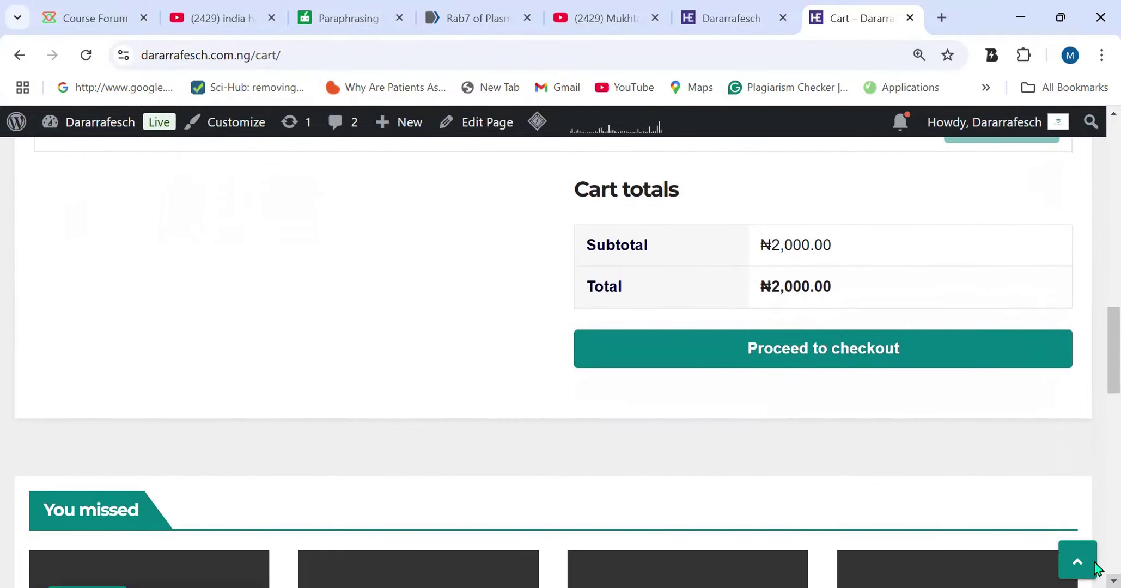
click(800, 364)
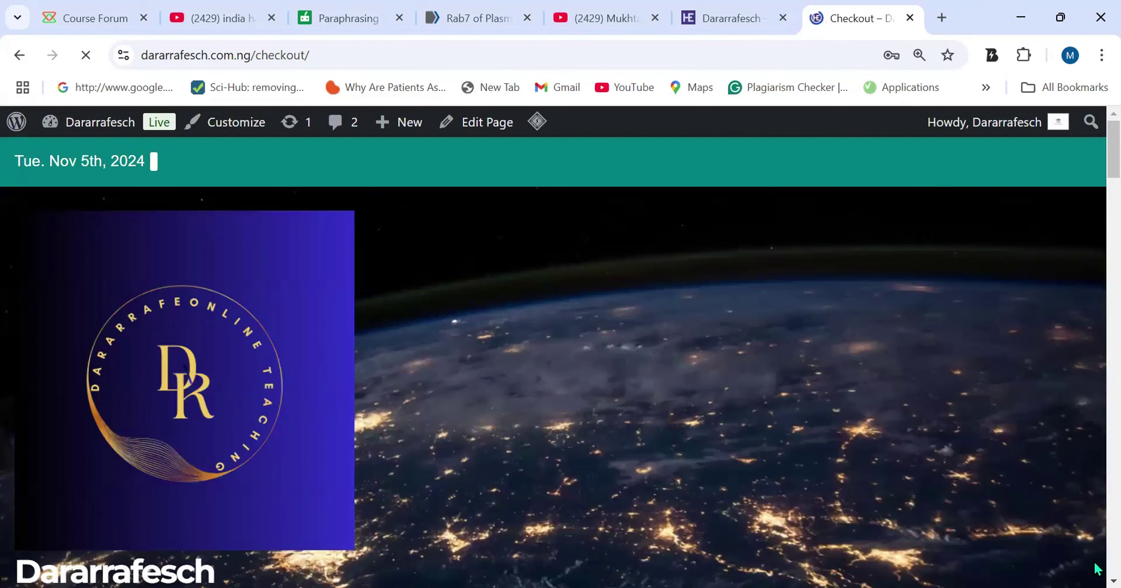
Check the prefilled First name and Last name billing fields.
scroll(1096, 569, down, 1)
scroll(1096, 569, down, 10)
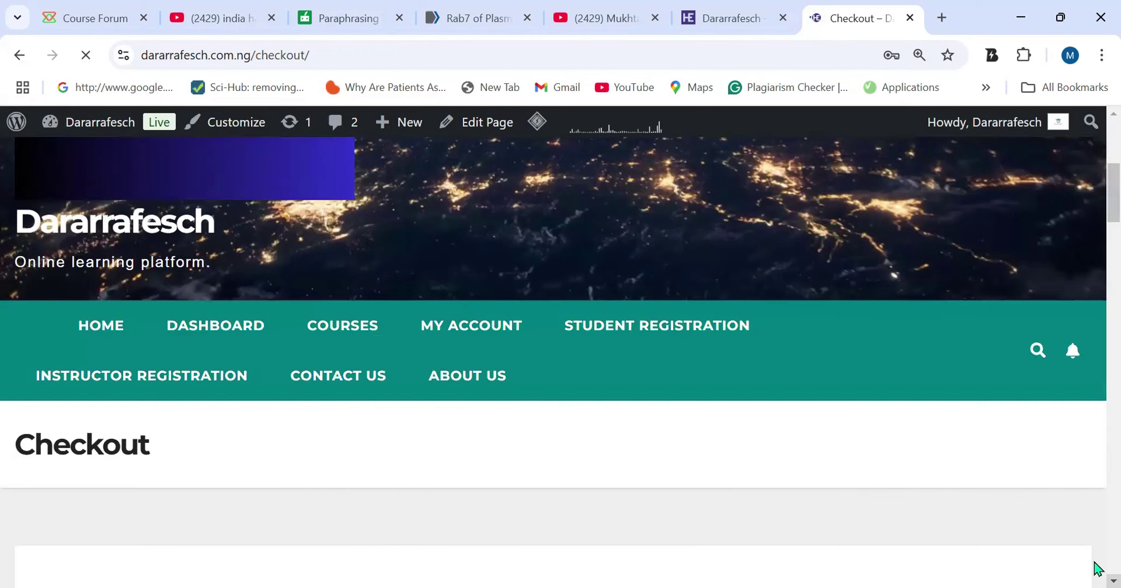
scroll(1096, 569, down, 2)
scroll(1096, 569, down, 2)
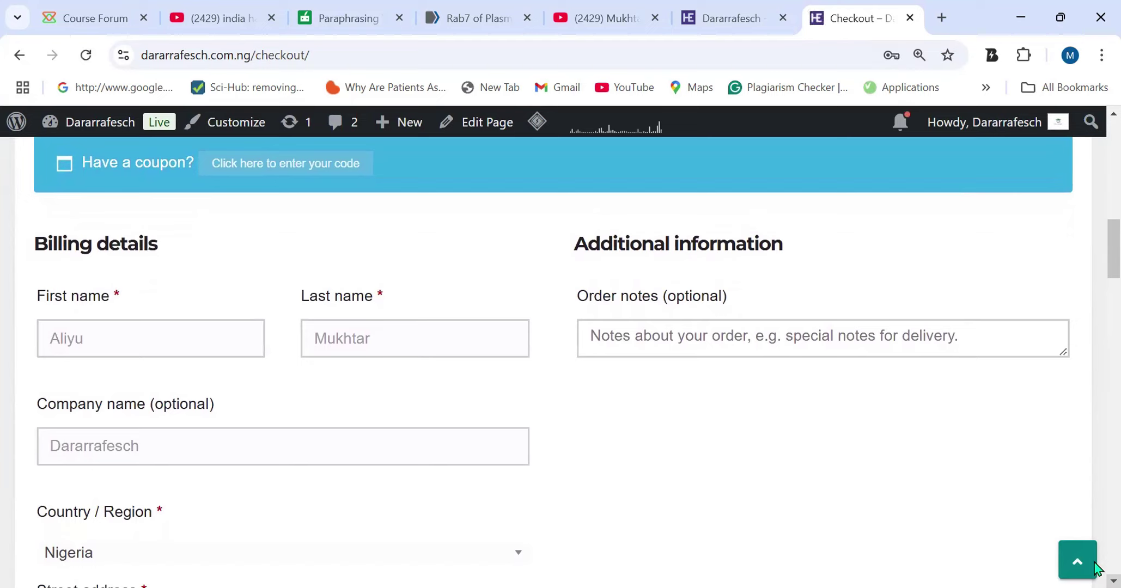
click(113, 338)
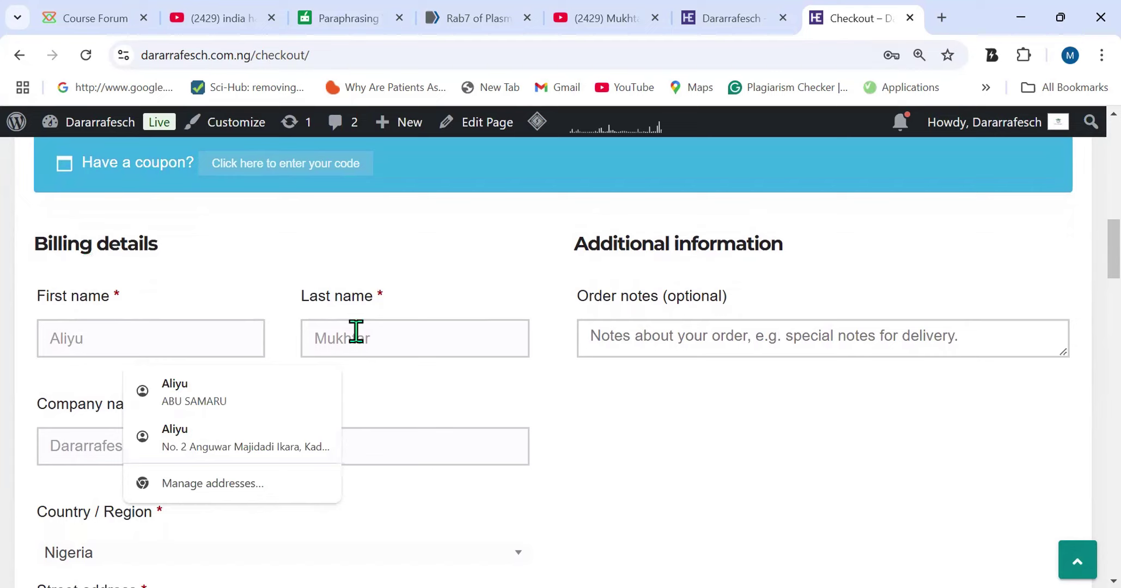
click(400, 332)
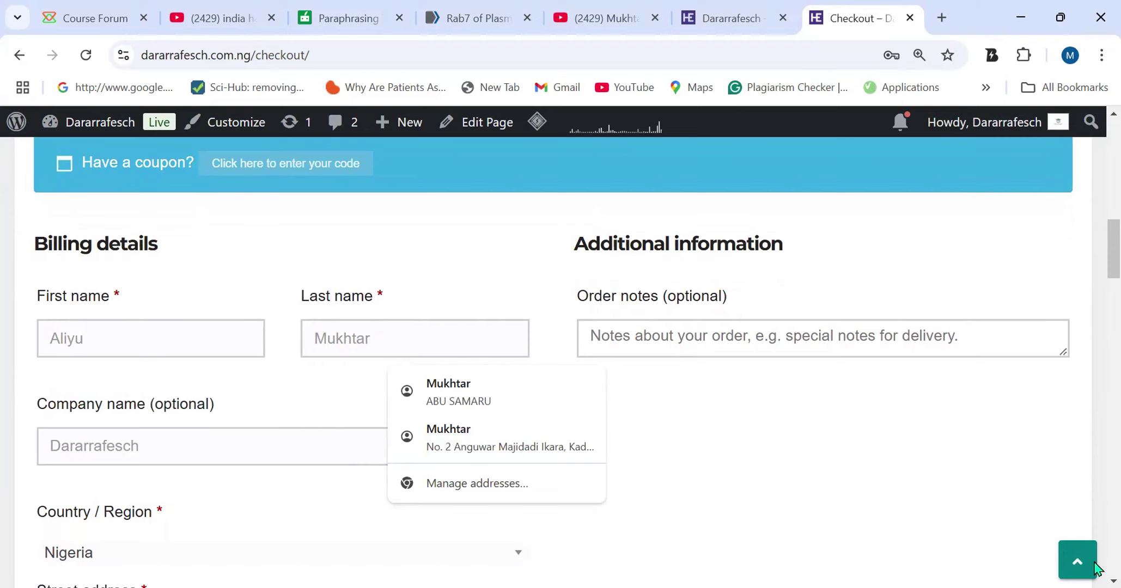
Scroll down to Your order, showing Physiology × 1 totalling ₦2,000.00.
scroll(1097, 569, down, 1)
scroll(1095, 568, down, 1)
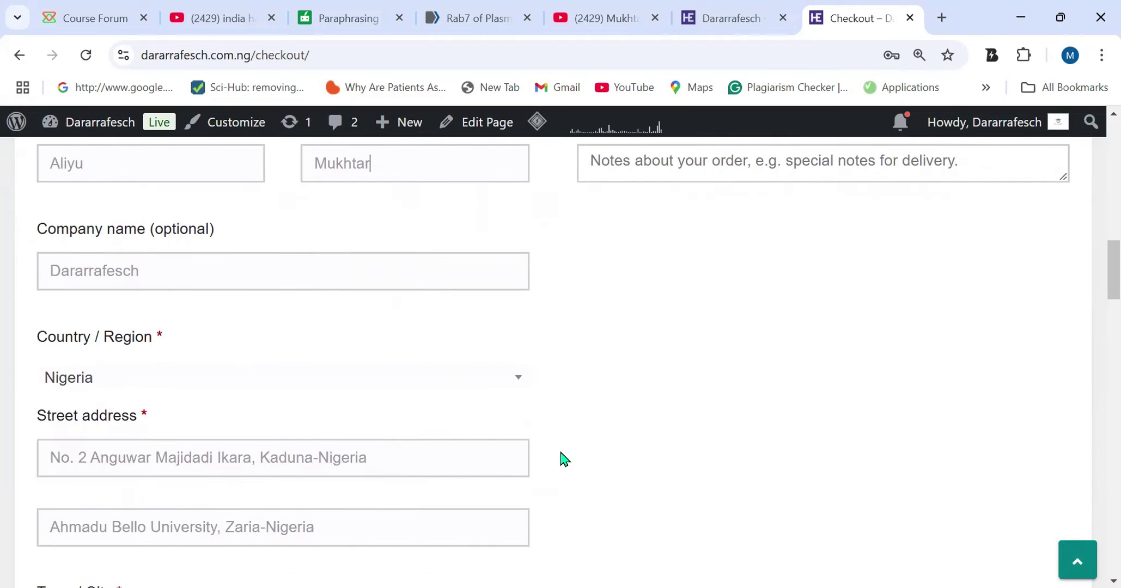
scroll(1096, 568, down, 1)
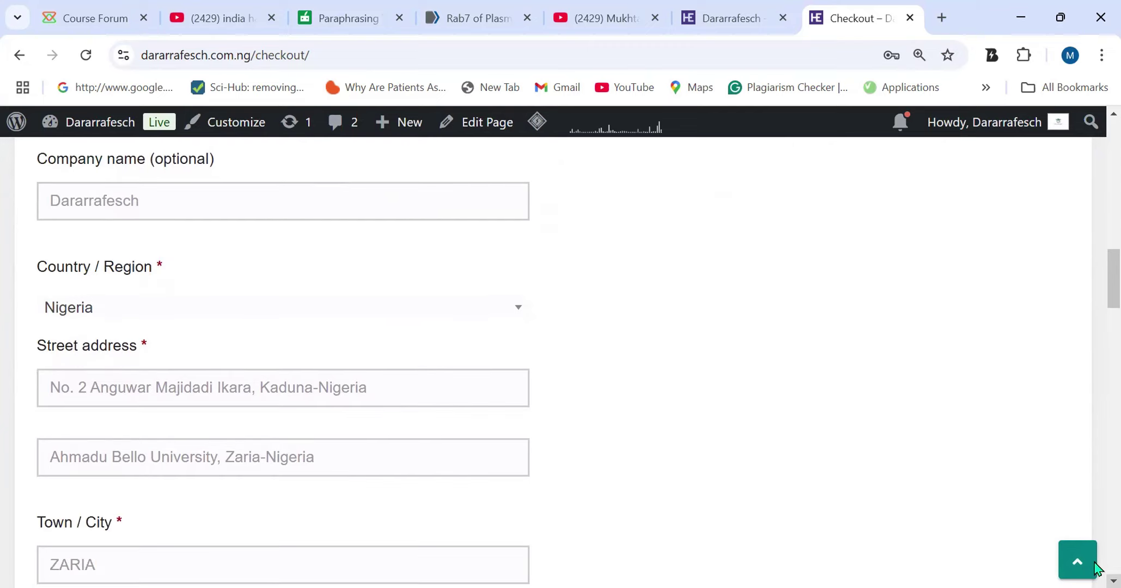
scroll(1096, 568, down, 1)
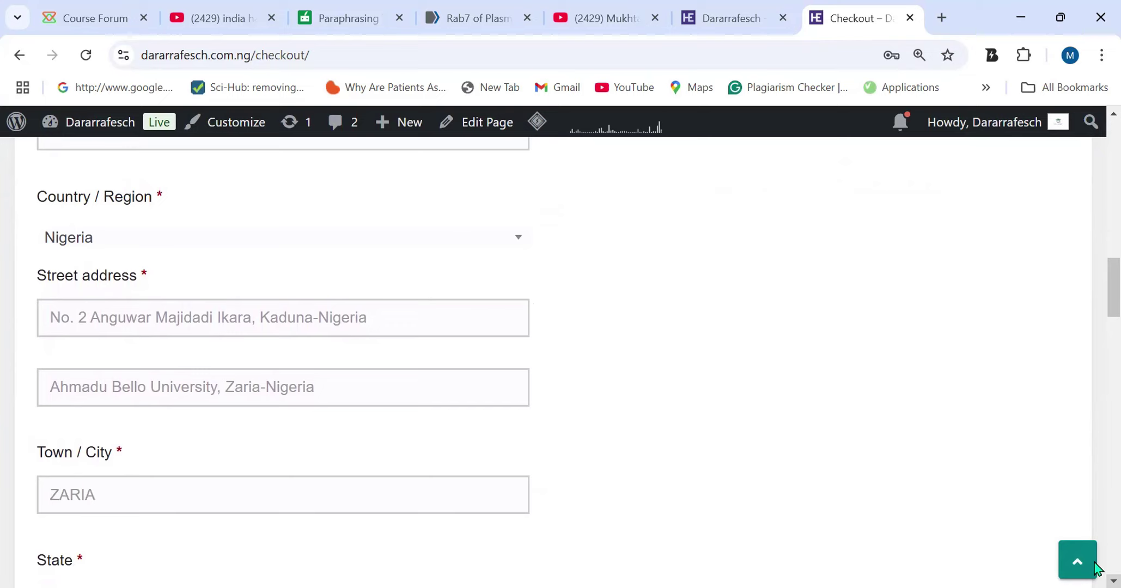
scroll(1095, 568, down, 1)
scroll(1095, 568, down, 4)
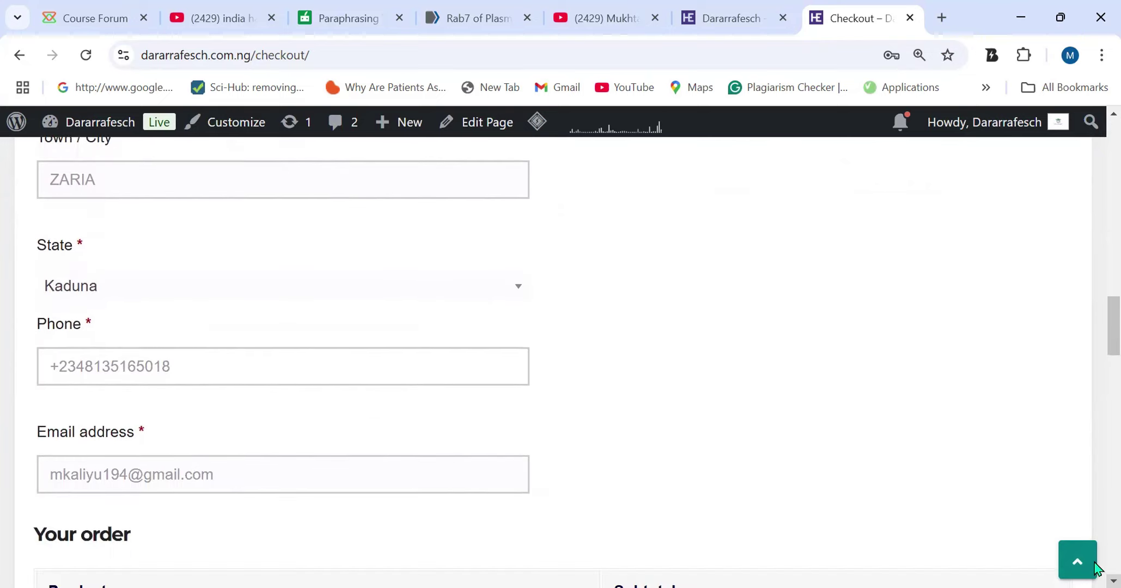
scroll(1095, 568, down, 3)
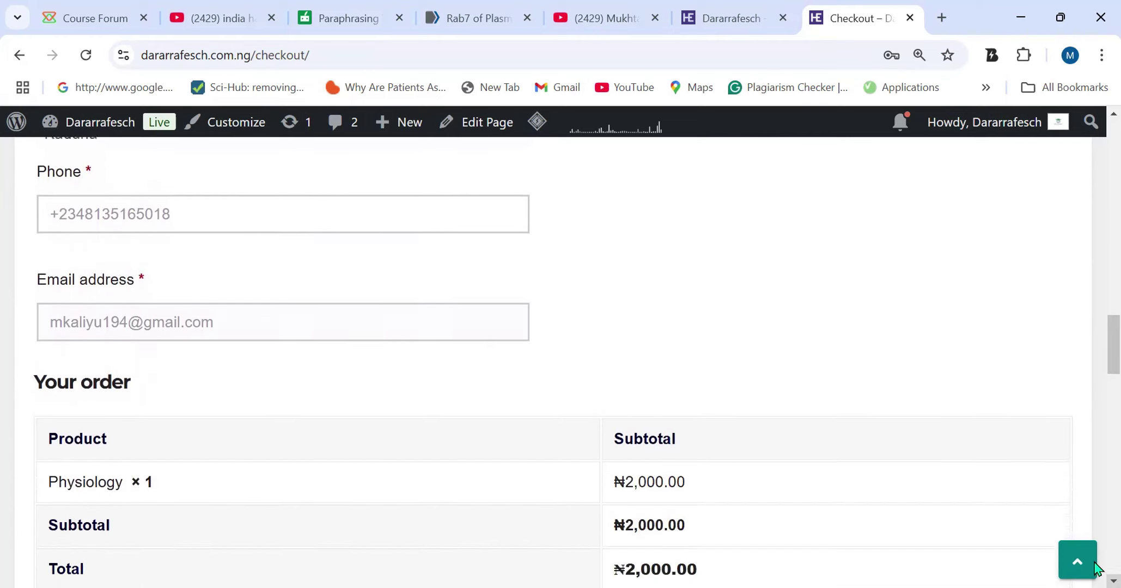
scroll(1096, 567, down, 3)
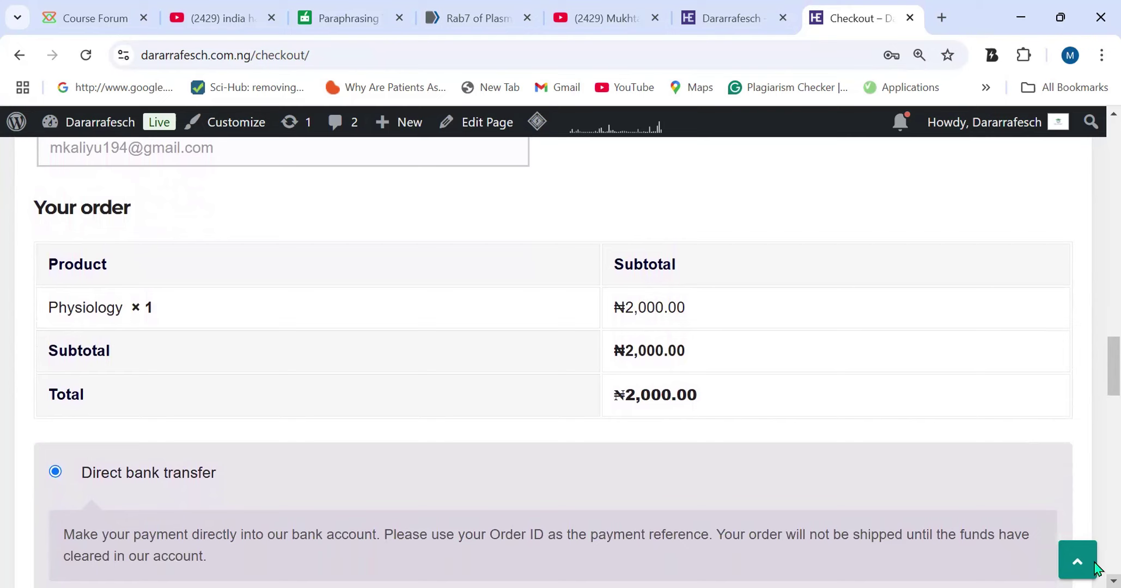
Choose Debit/Credit Cards (secured by Paystack) instead of Direct bank transfer and place the Physiology order.
scroll(1095, 568, down, 3)
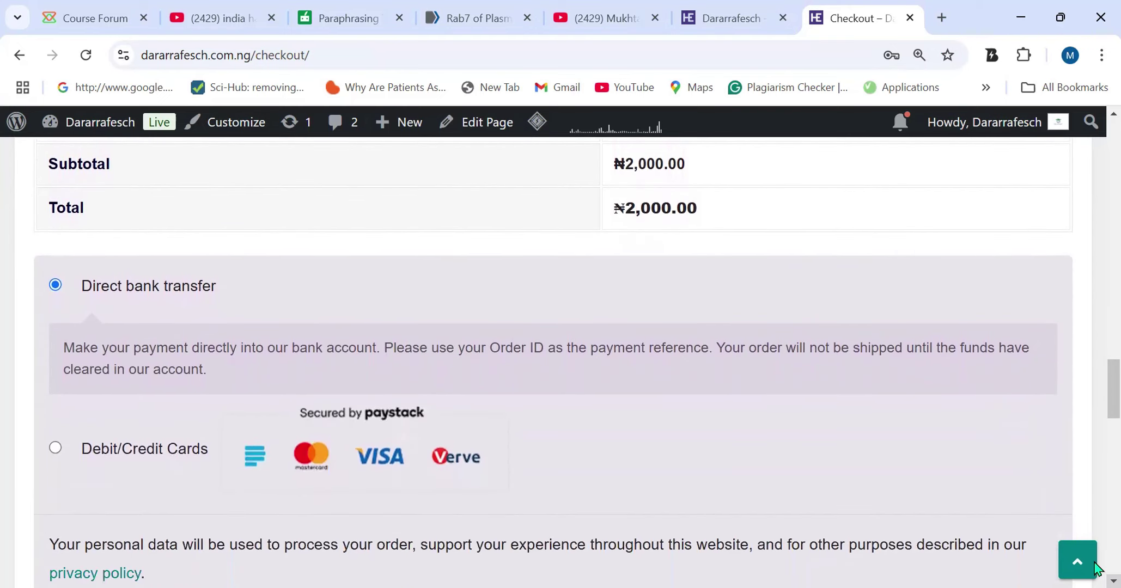
scroll(1095, 568, down, 3)
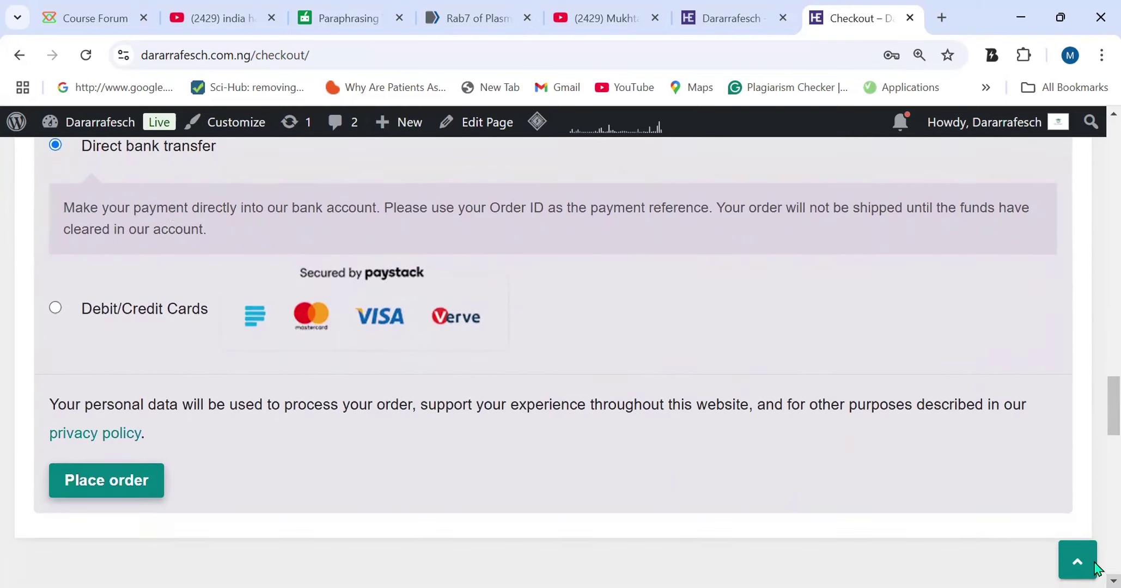
scroll(1096, 210, up, 7)
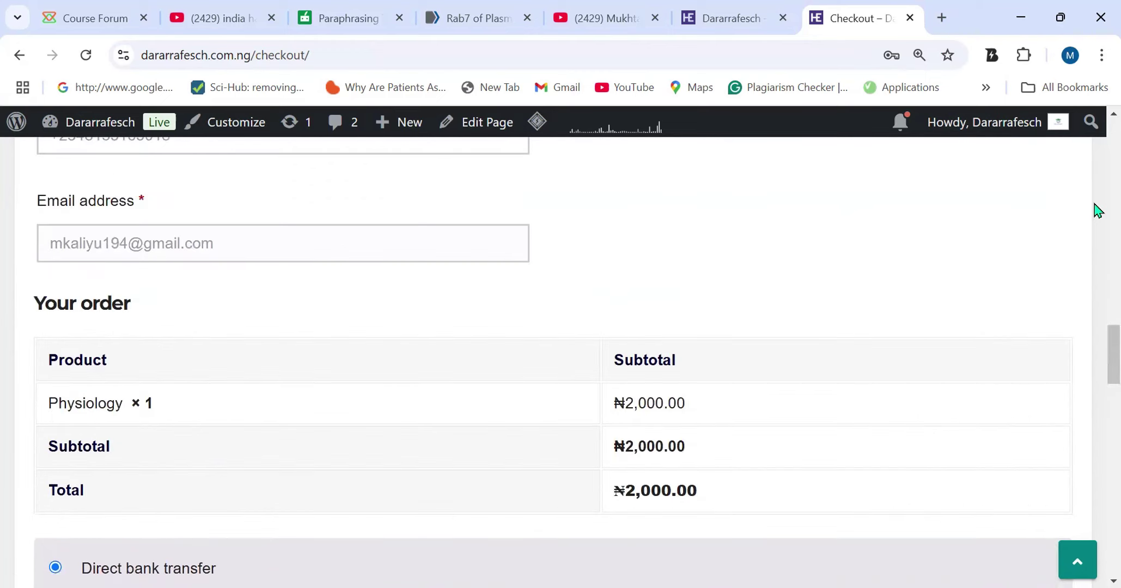
scroll(1096, 210, up, 14)
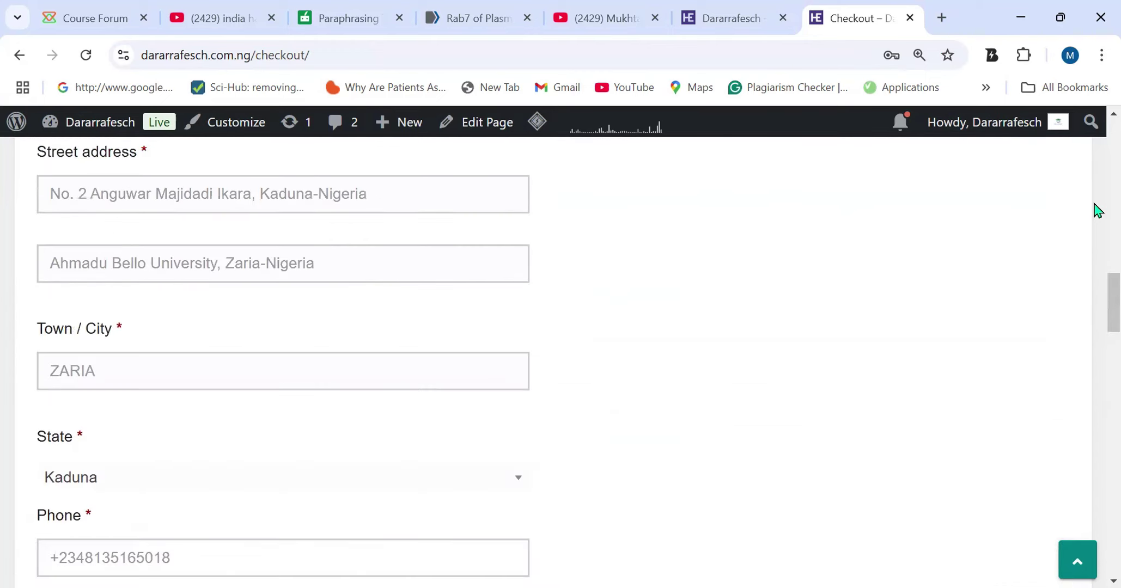
scroll(1096, 210, up, 5)
scroll(1095, 453, down, 7)
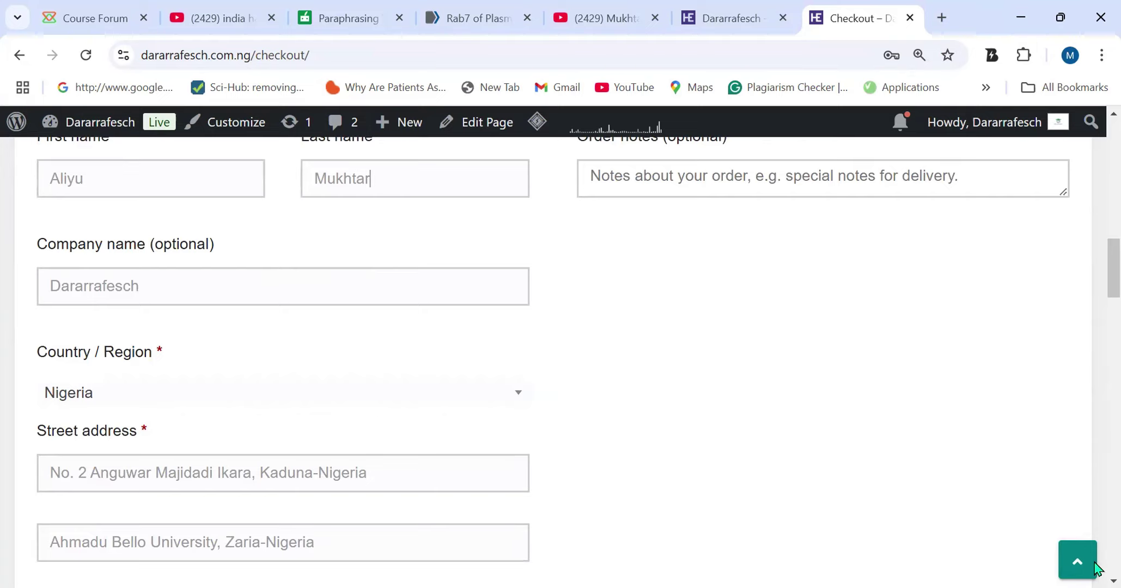
scroll(1096, 568, down, 12)
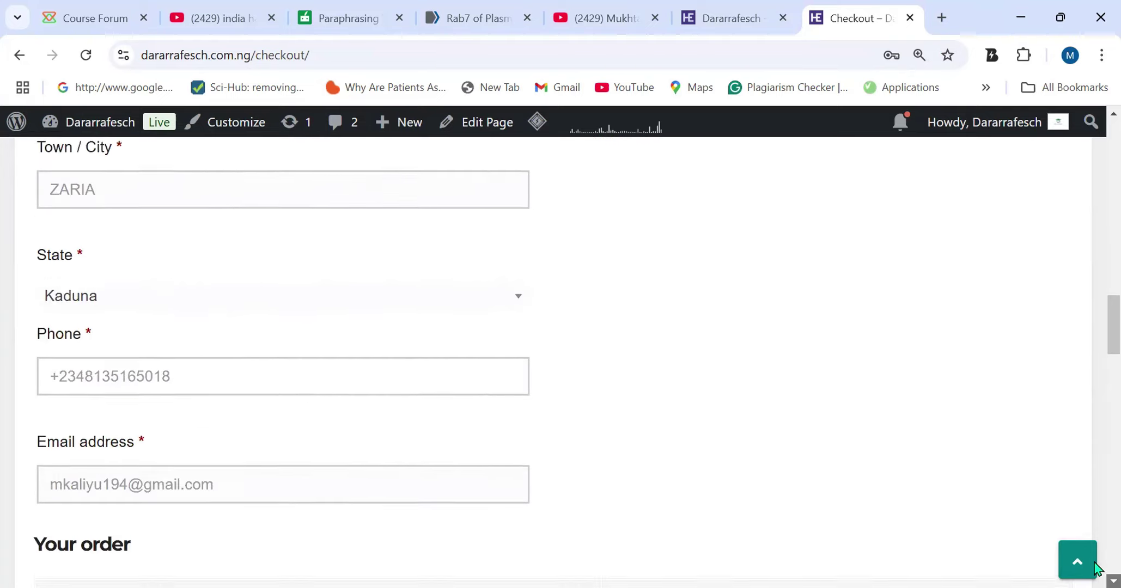
scroll(1096, 568, down, 5)
scroll(1096, 568, down, 1)
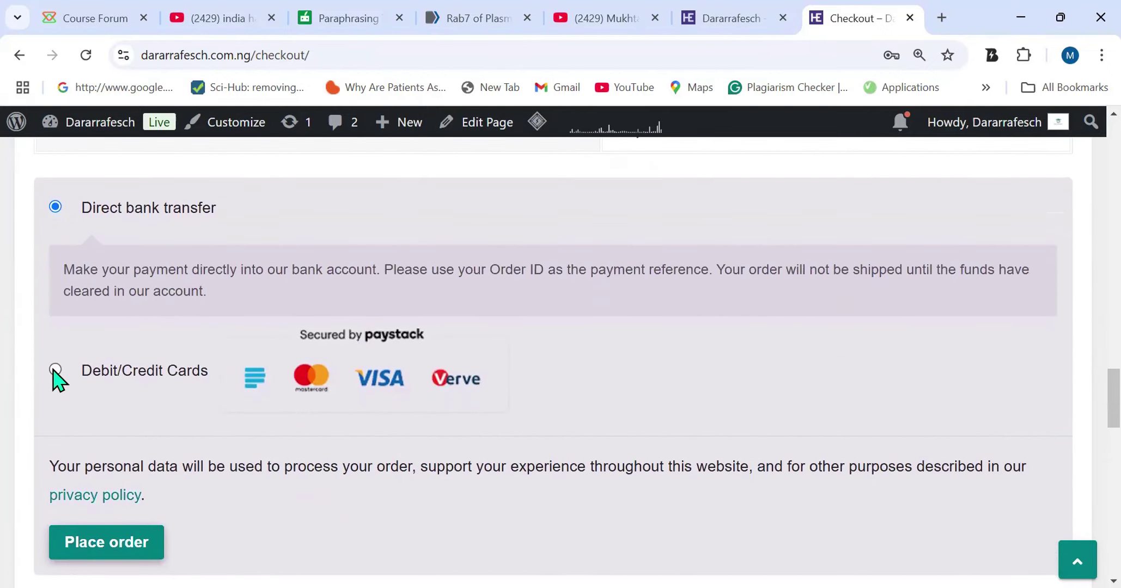
click(55, 371)
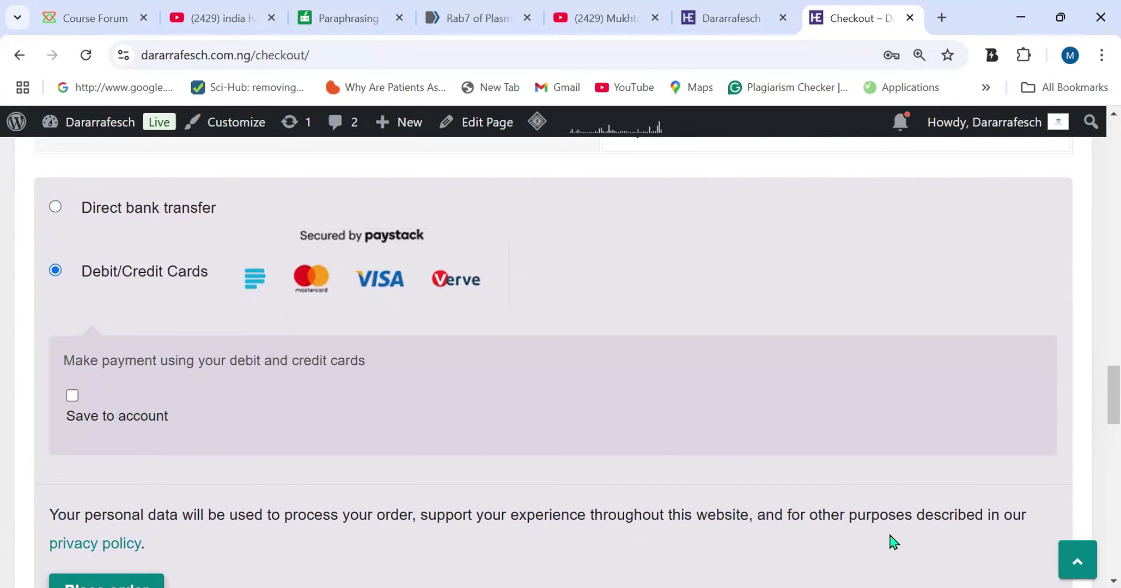
scroll(1095, 568, down, 2)
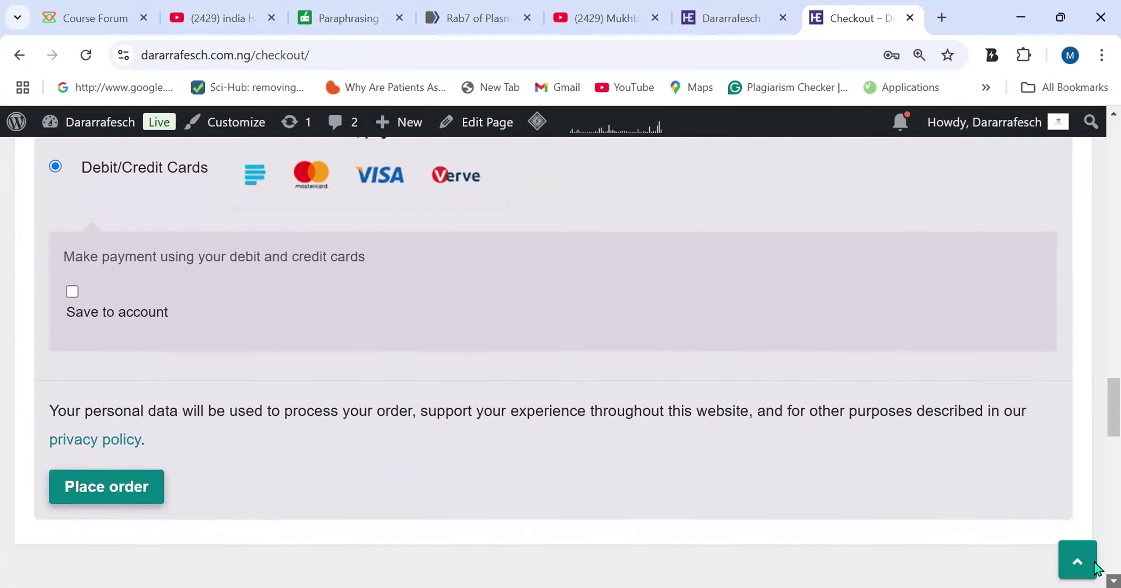
click(82, 489)
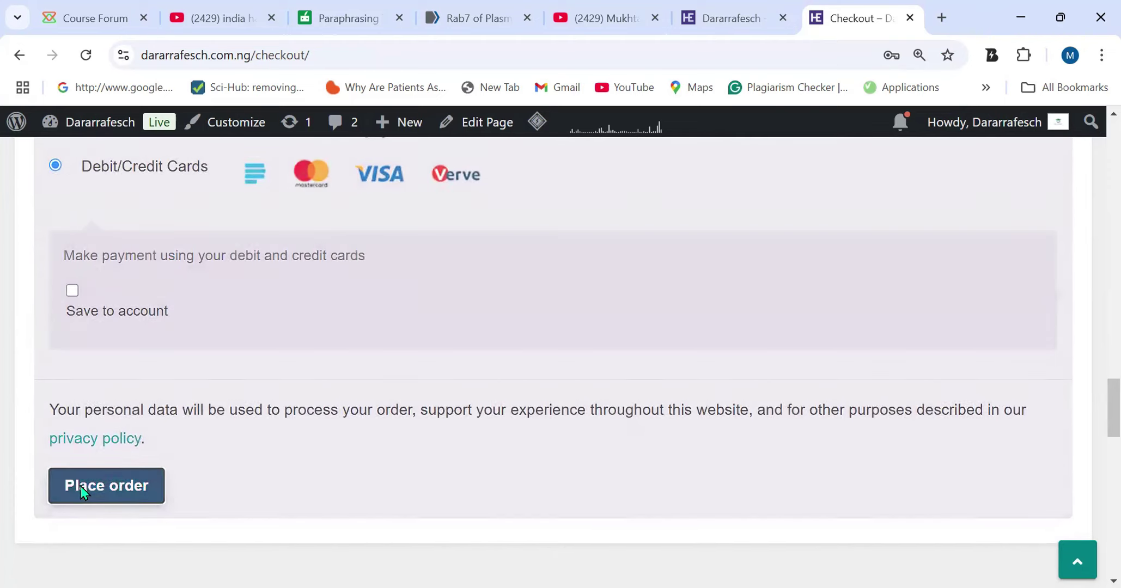